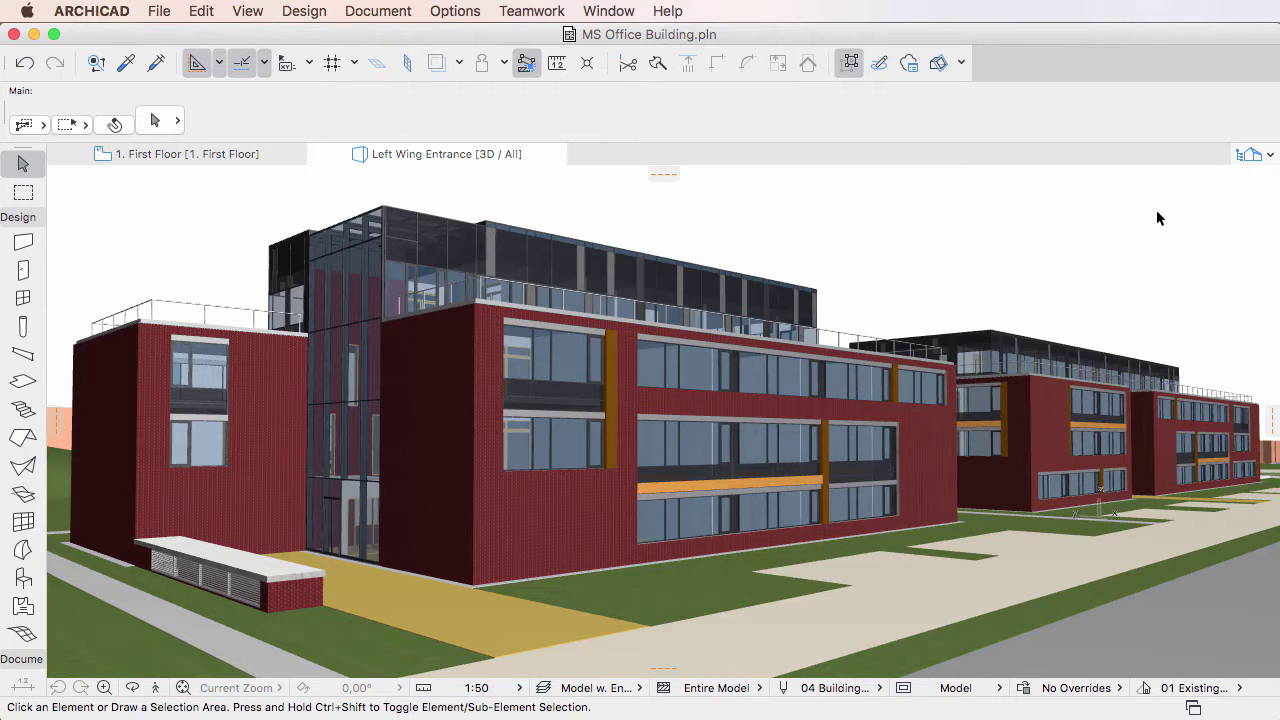
Look through the Property Manager and close it without making changes
click(455, 11)
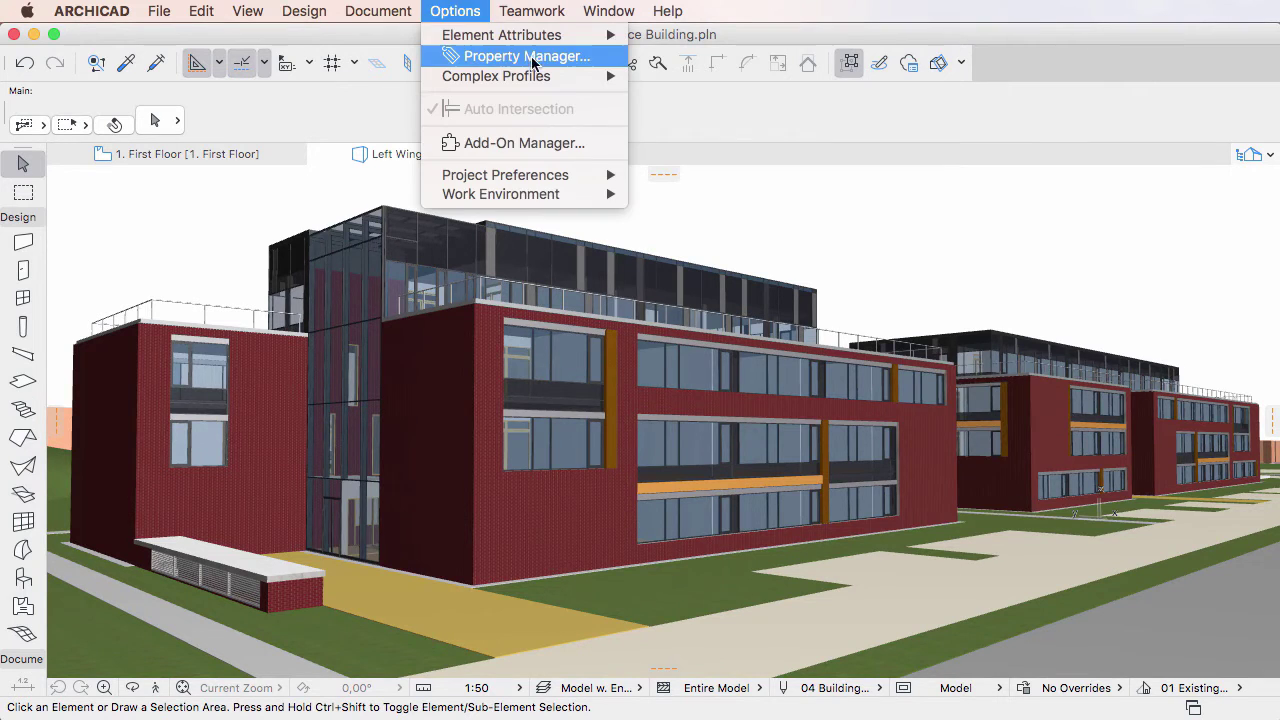
click(594, 59)
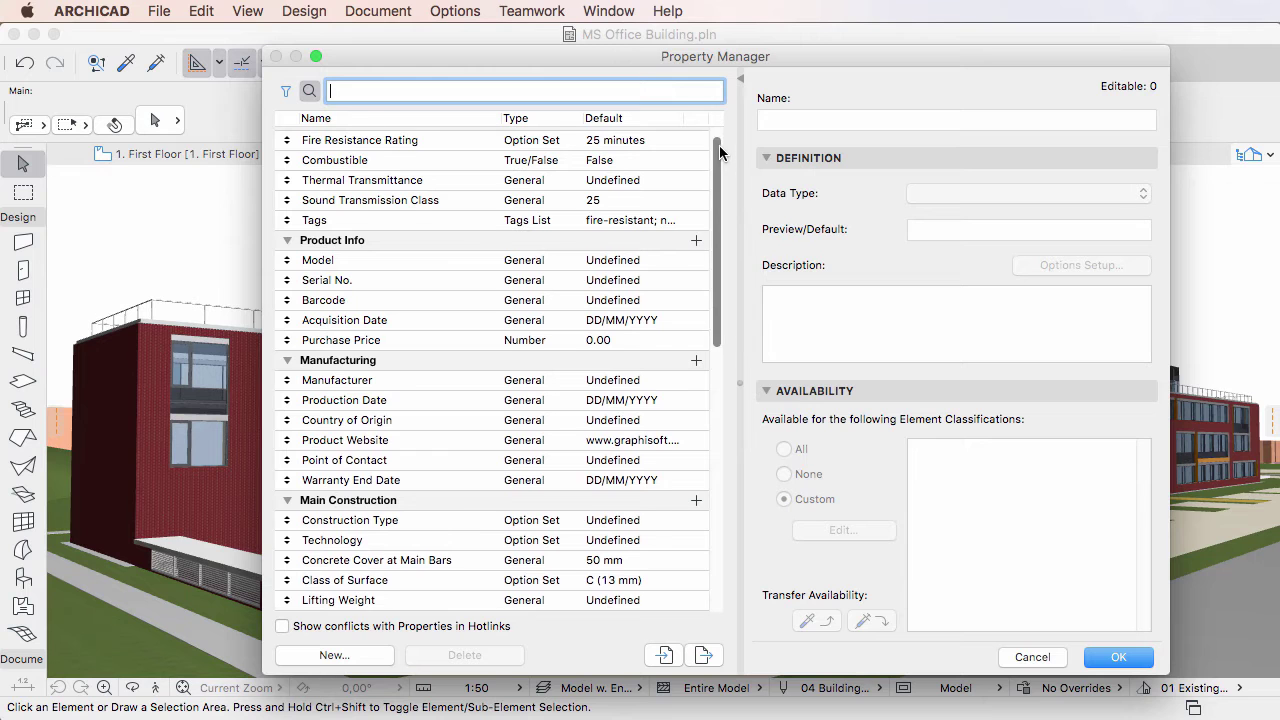
scroll(718, 147, up, 1)
scroll(718, 147, down, 8)
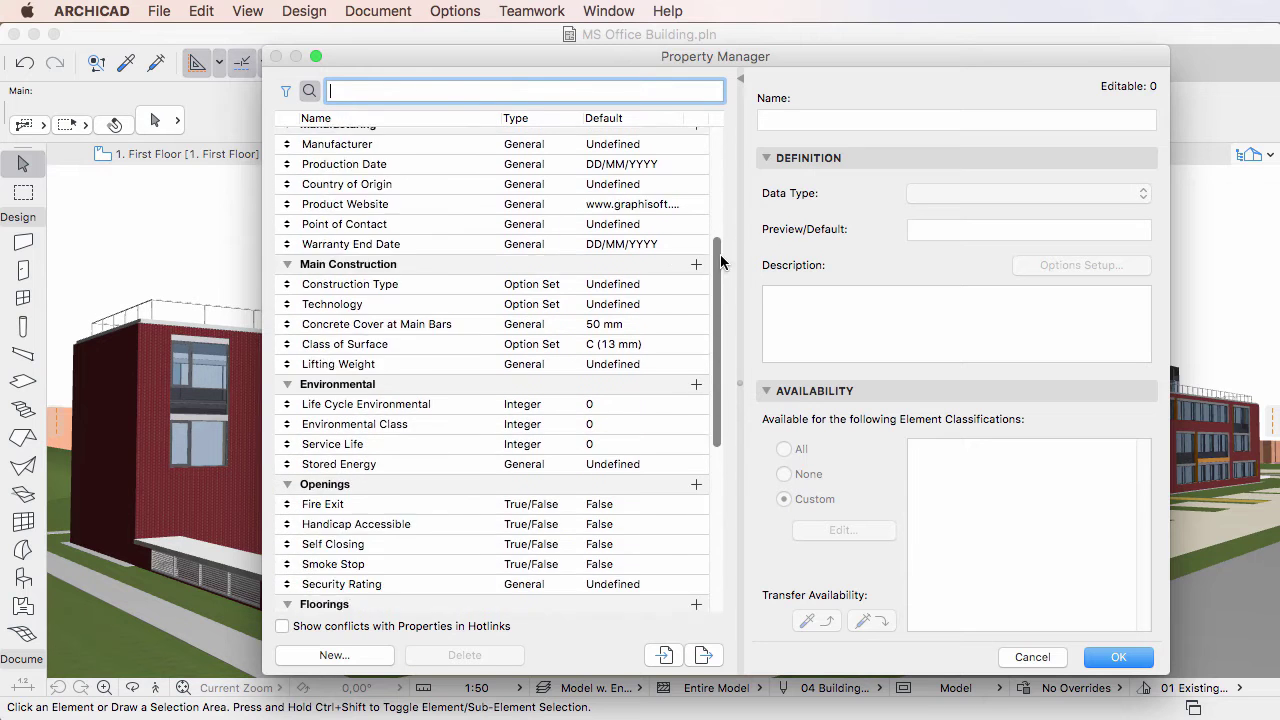
drag(727, 290, 732, 428)
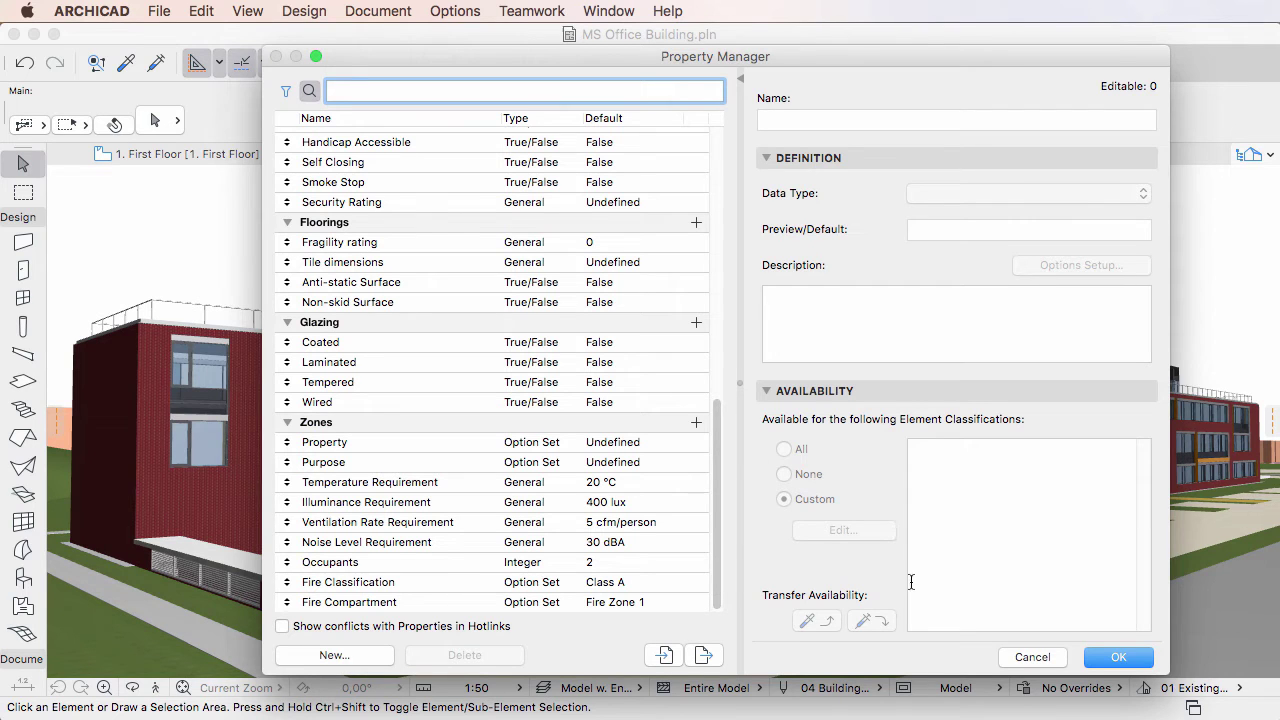
click(1032, 657)
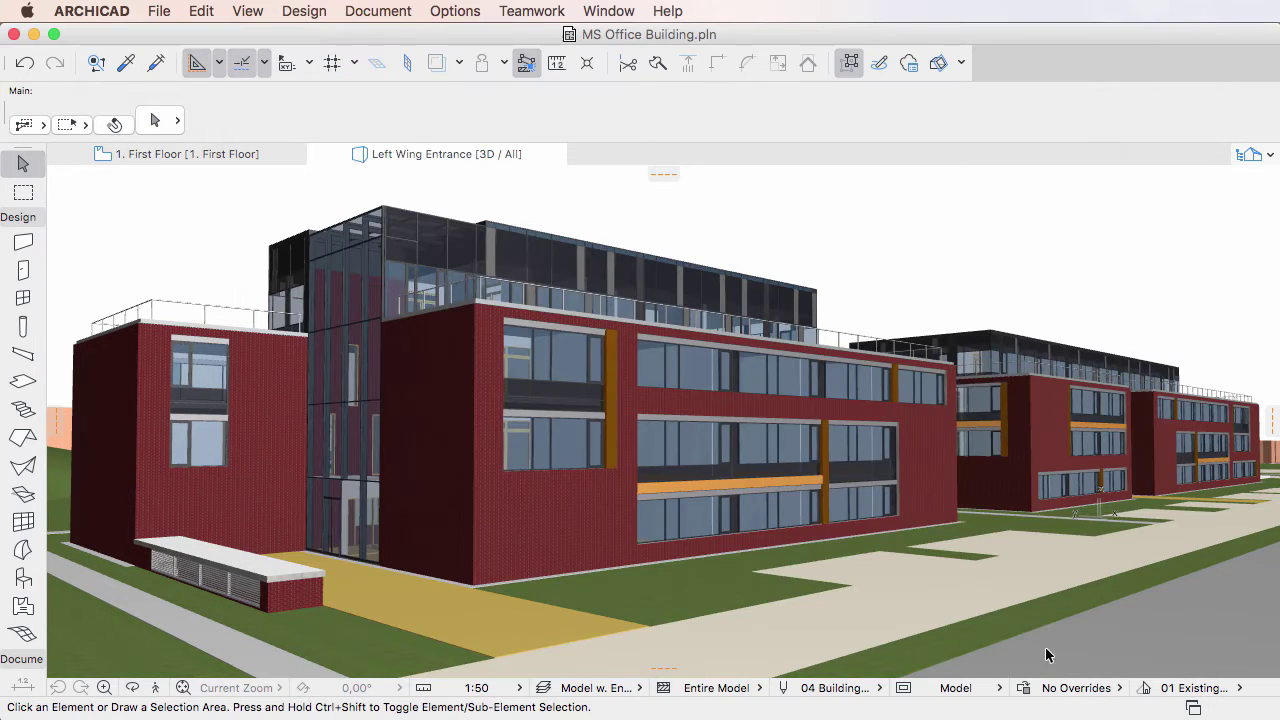
Open the Find & Select palette from the Edit menu and bring up the parameter browser via Add...
click(201, 11)
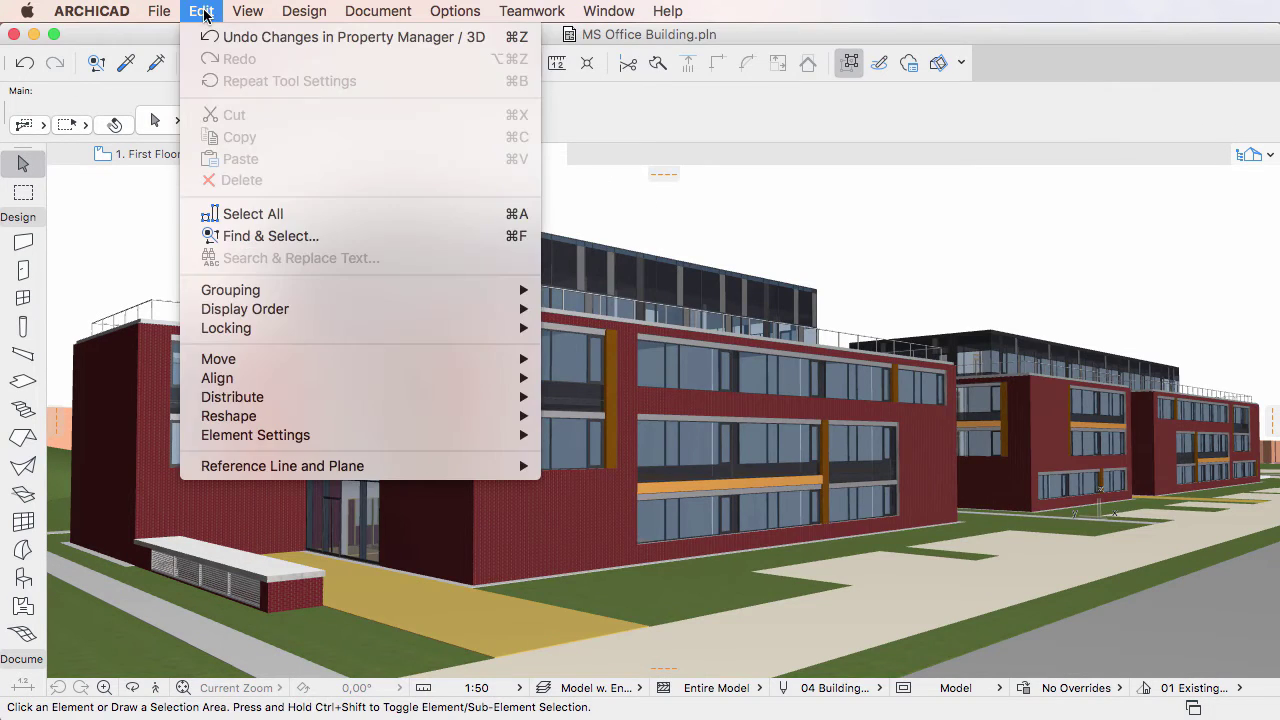
click(368, 239)
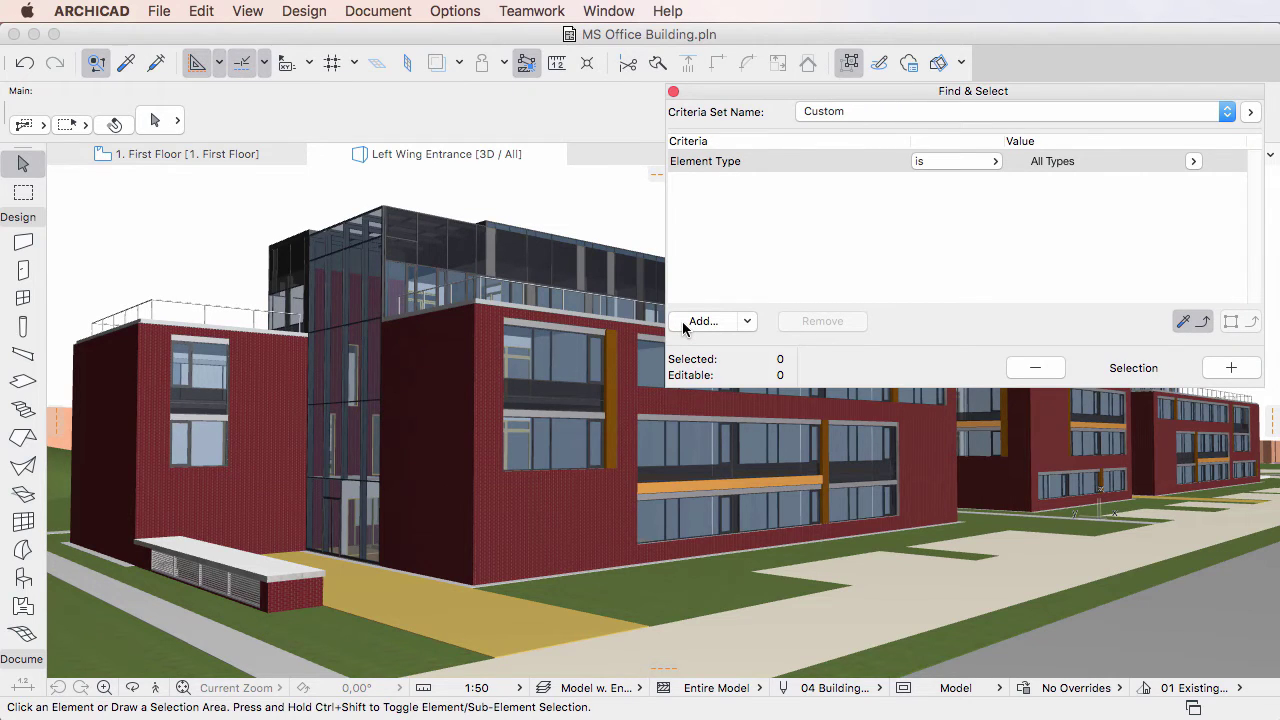
click(748, 322)
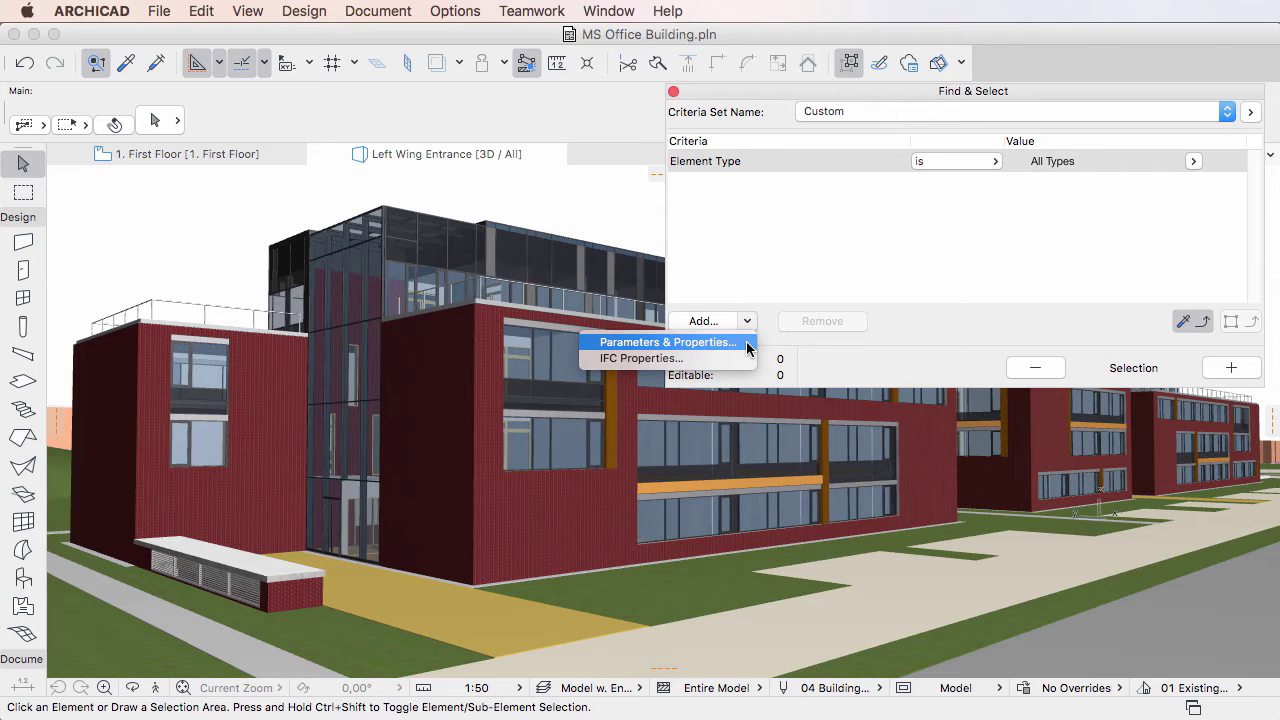
click(802, 348)
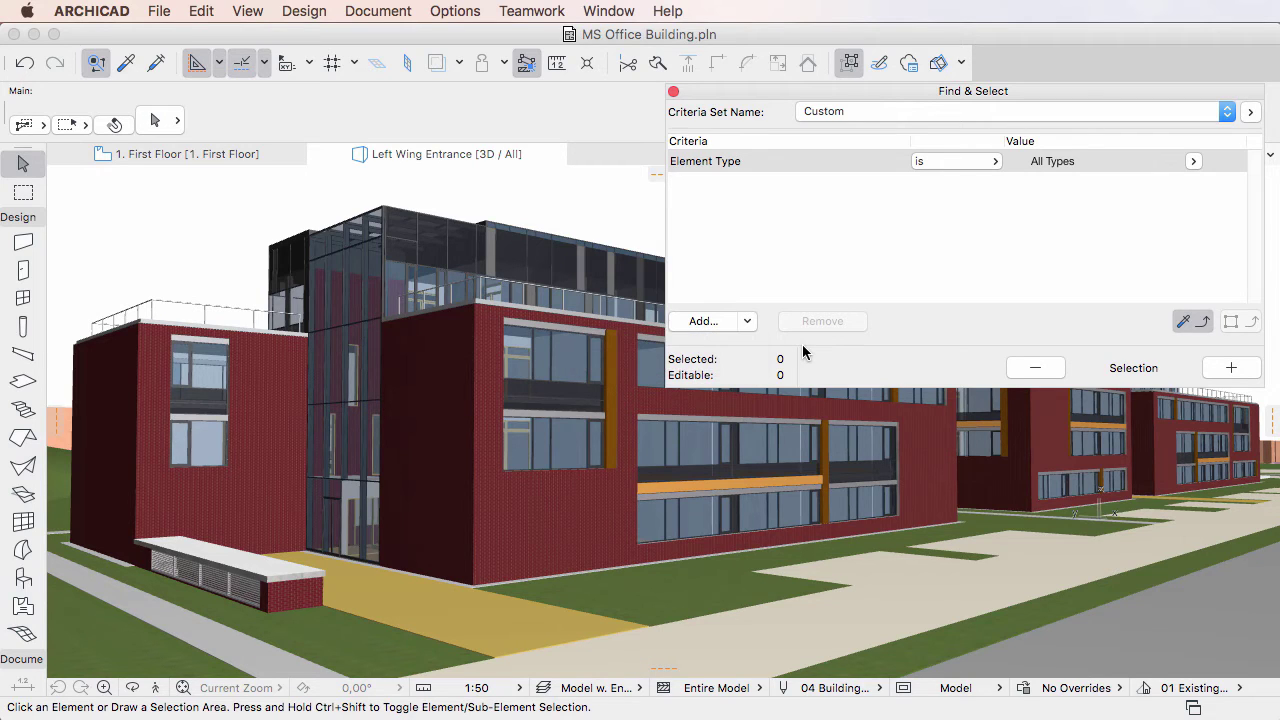
click(703, 321)
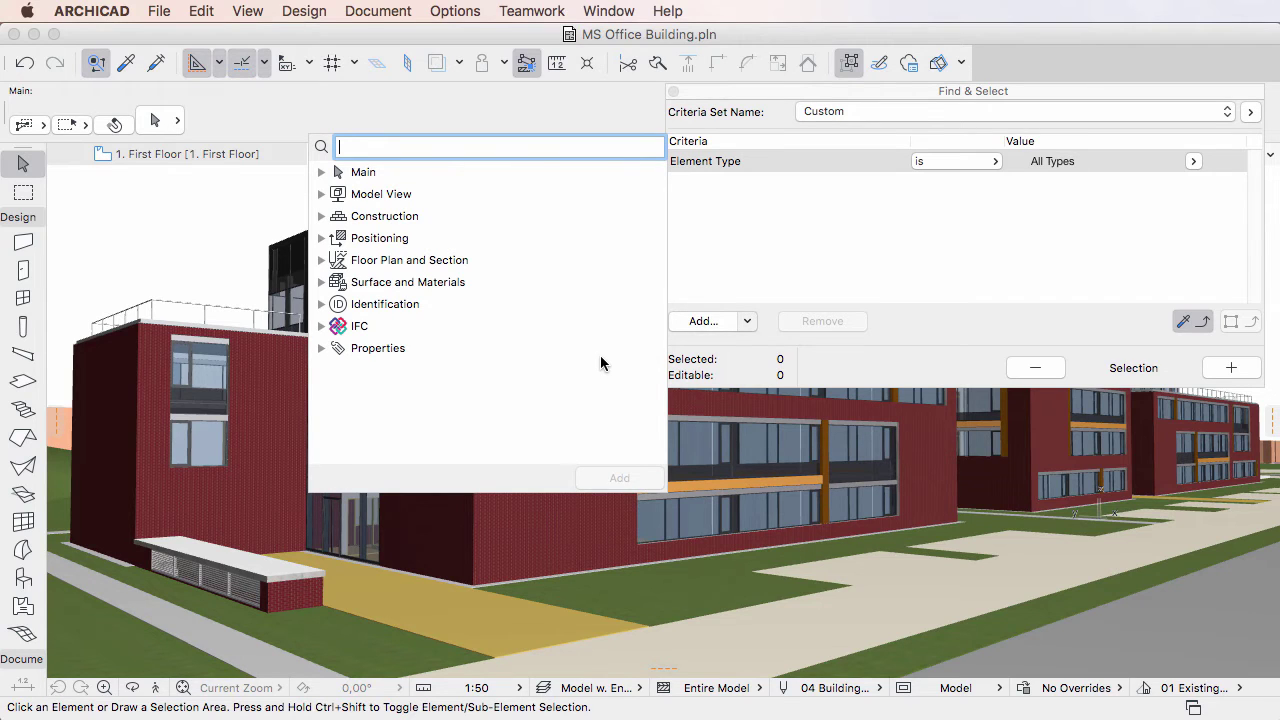
Reopen Parameters & Properties, peek into Main and Model View, then expand Properties into its groups
click(748, 354)
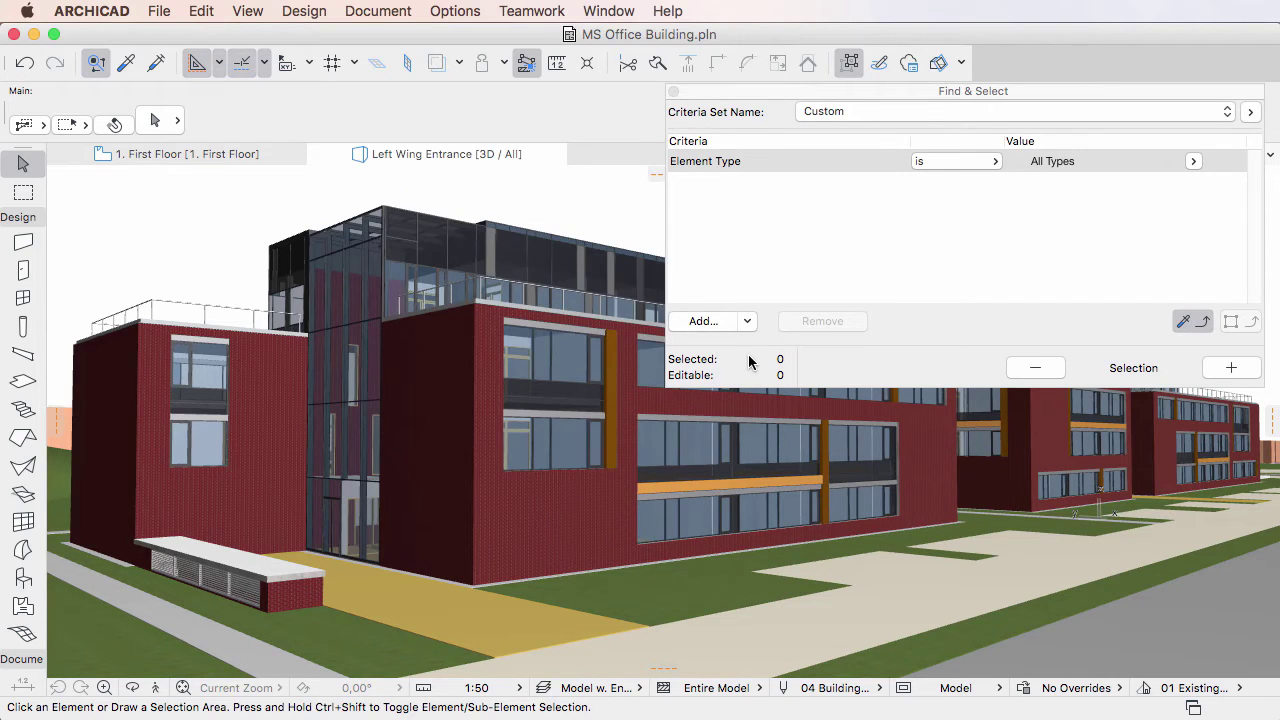
click(748, 321)
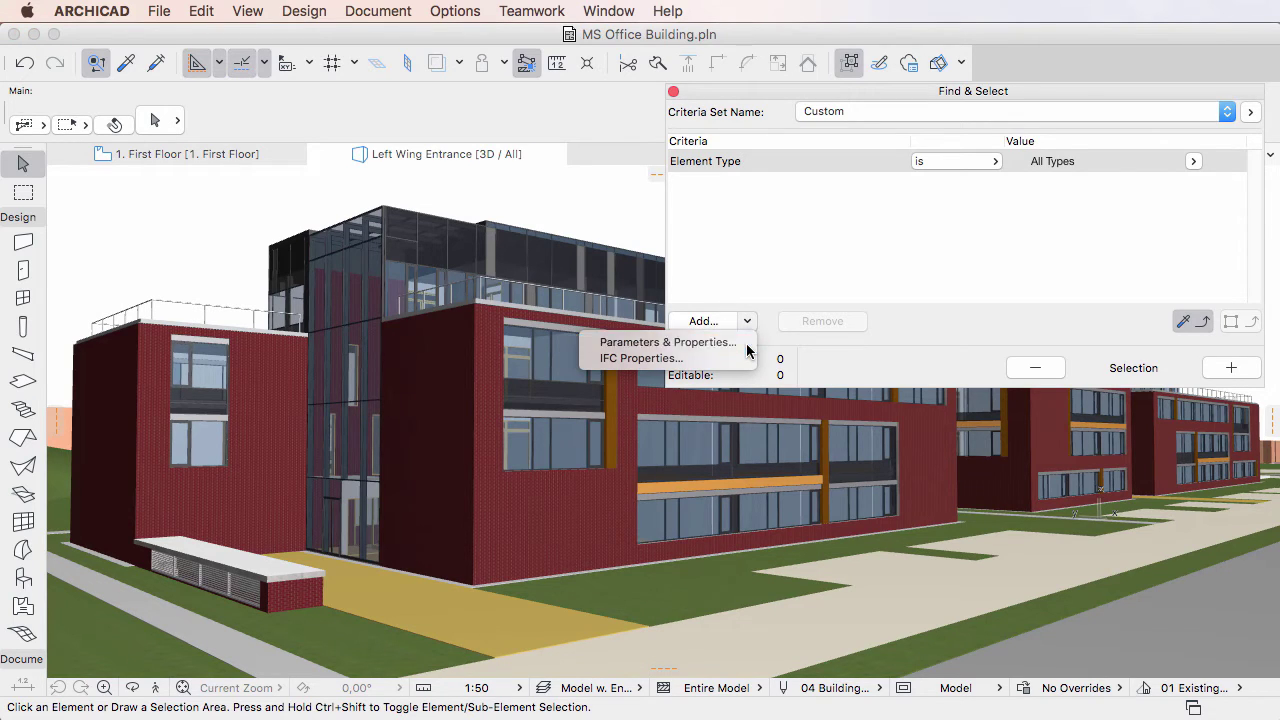
click(745, 342)
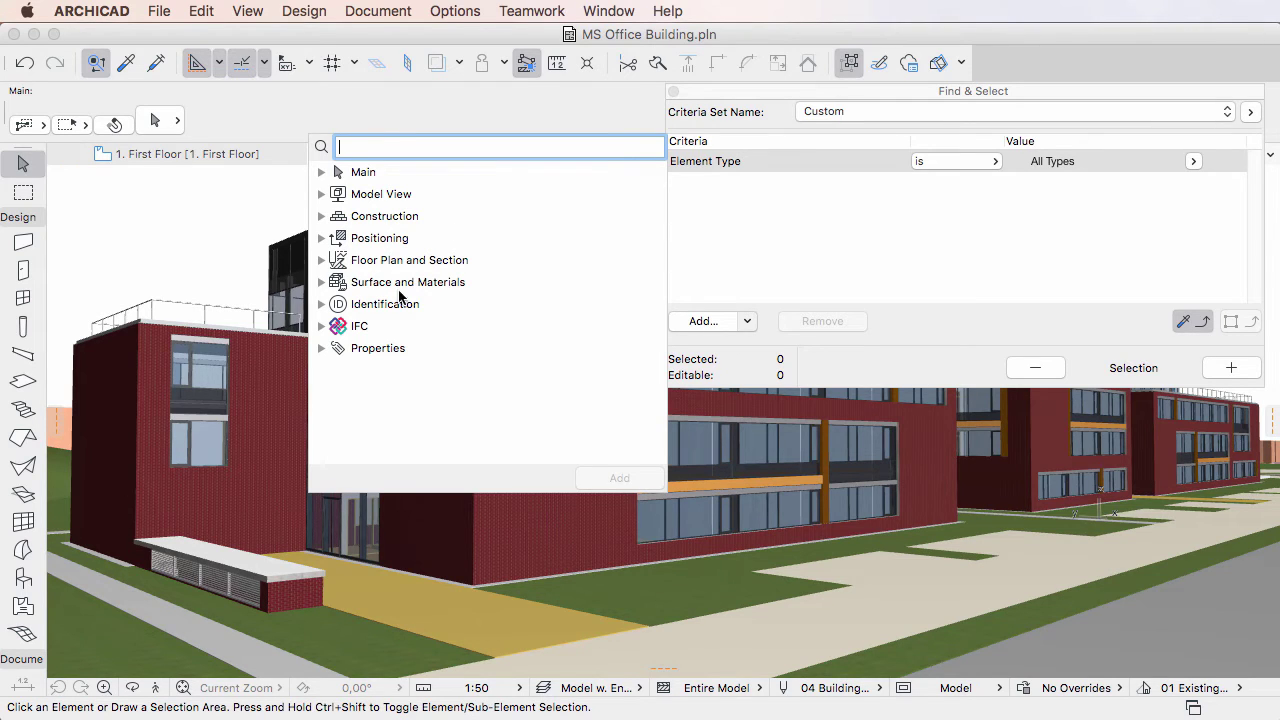
click(322, 174)
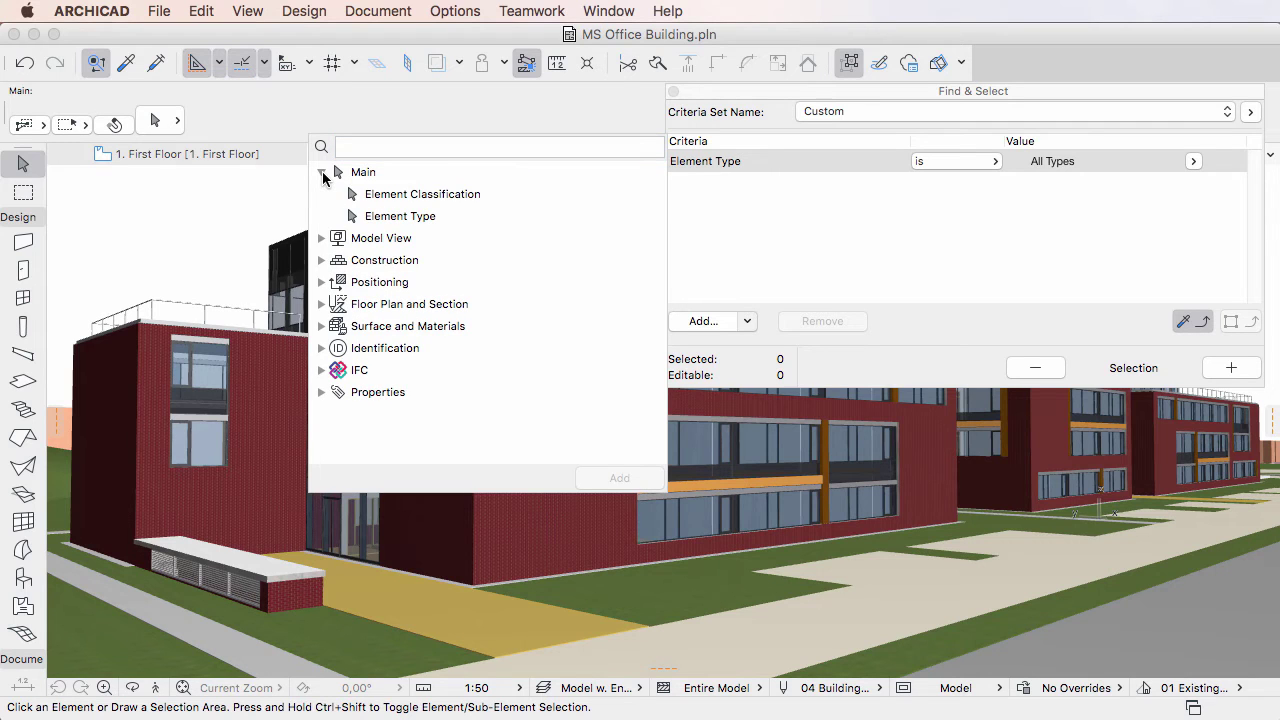
click(322, 174)
click(322, 194)
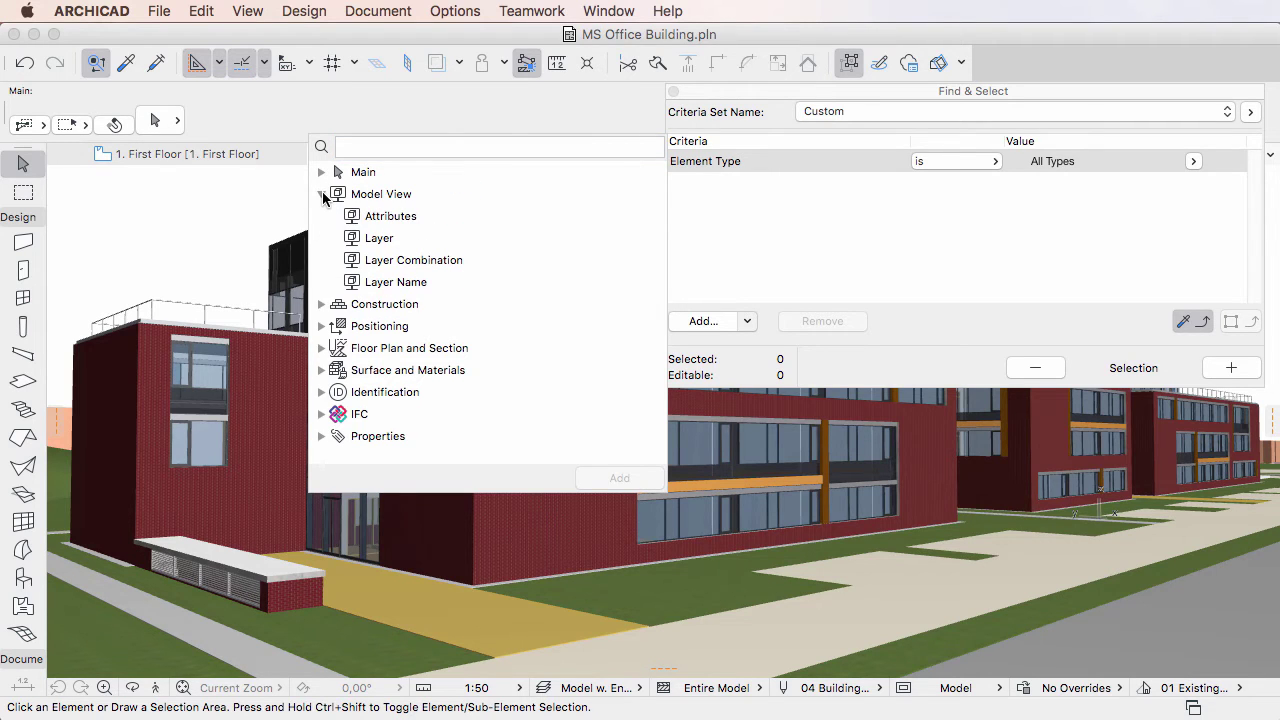
click(322, 195)
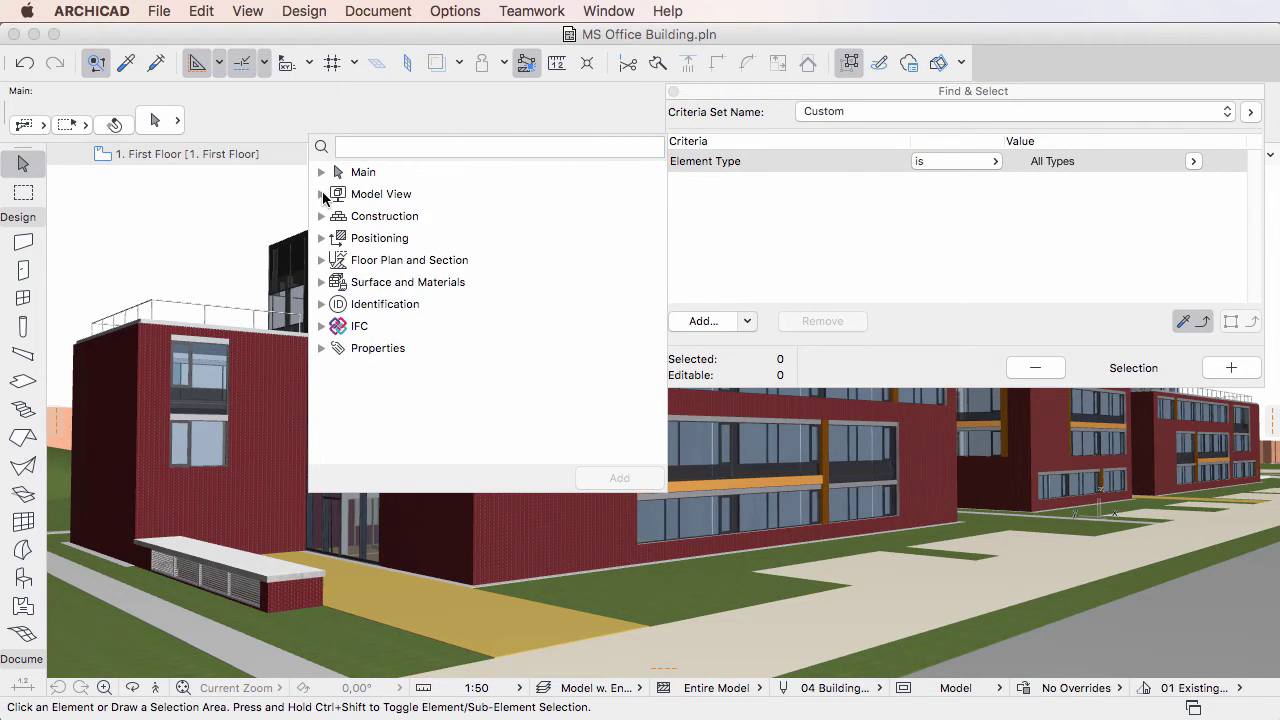
click(394, 350)
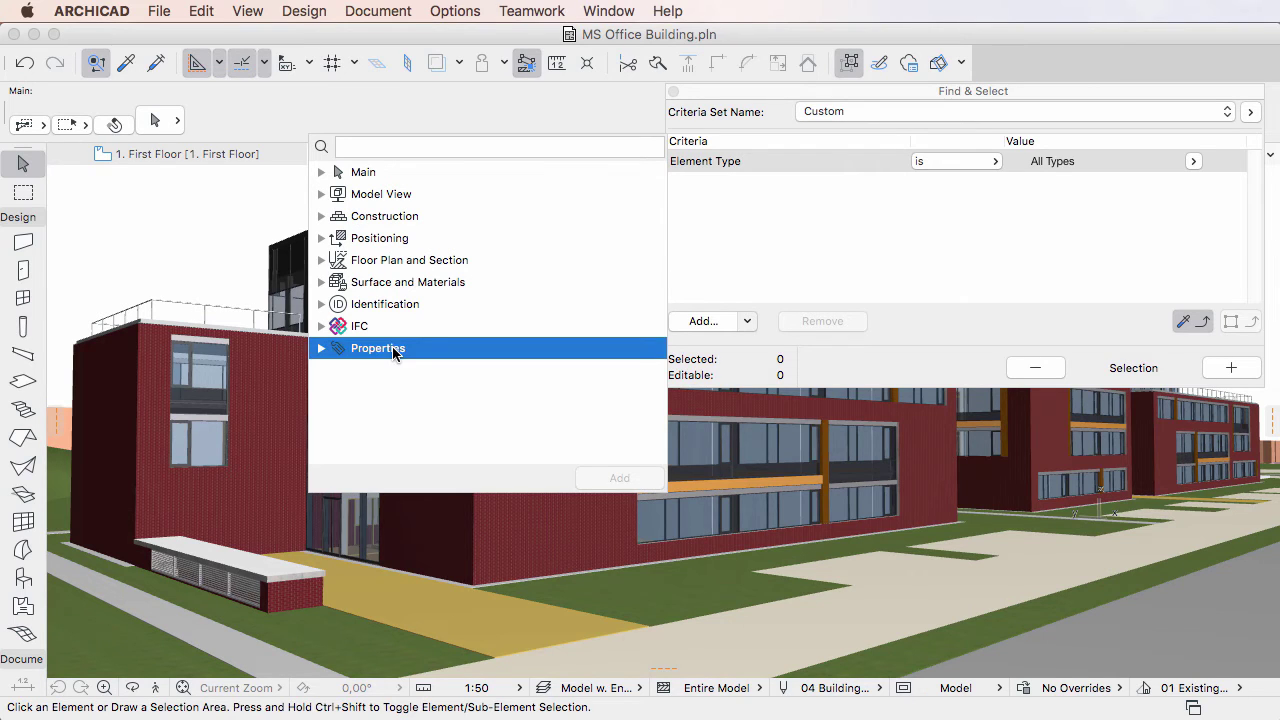
click(321, 350)
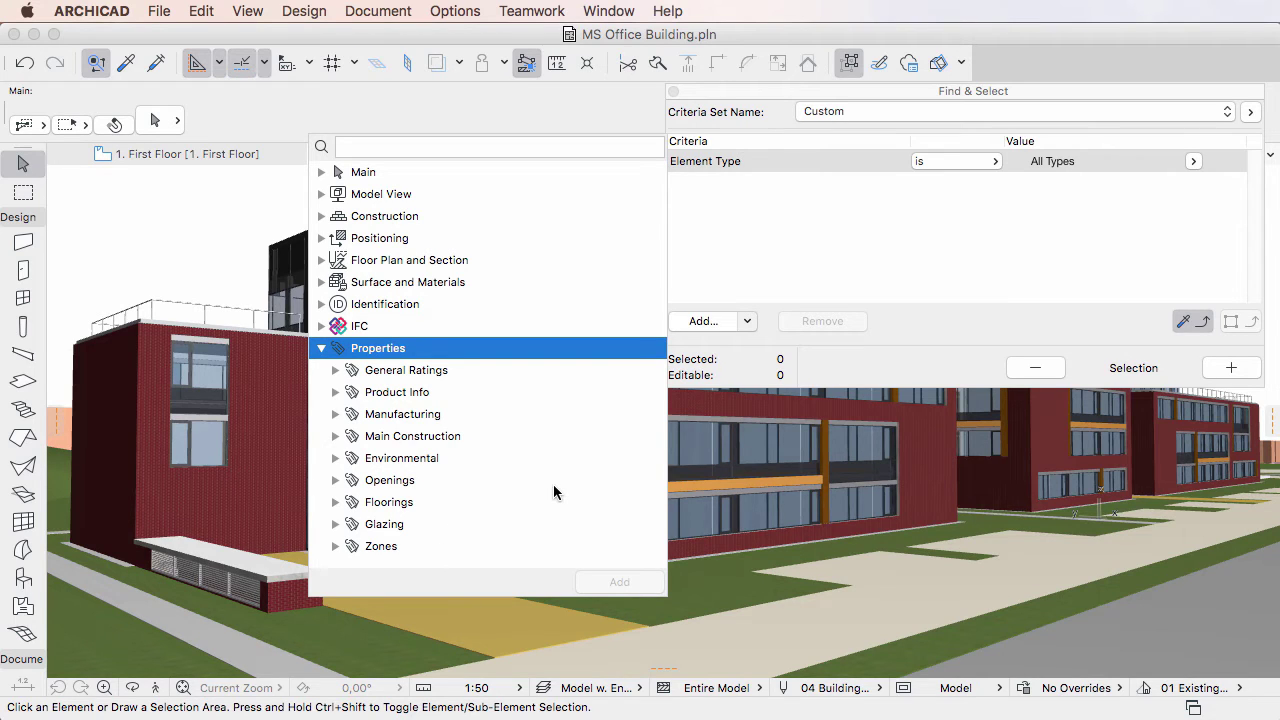
Add Thermal Transmittance and Combustible from General Ratings as search criteria
click(336, 371)
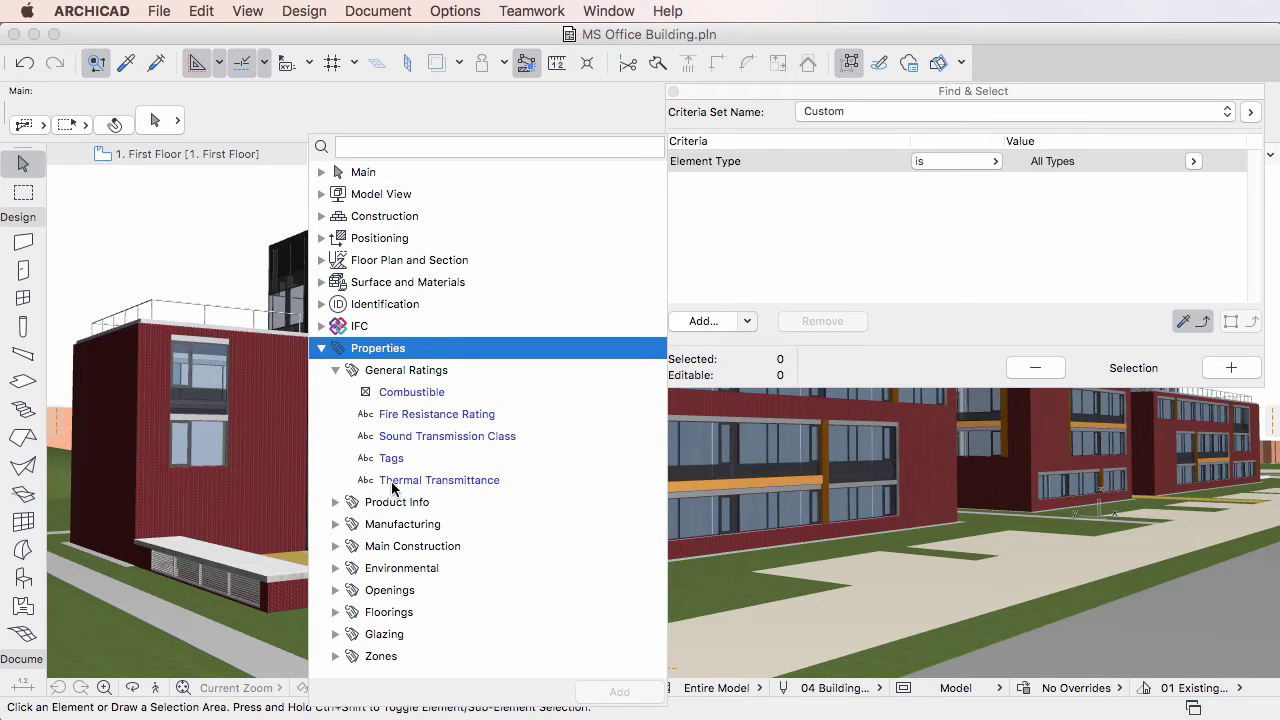
click(393, 482)
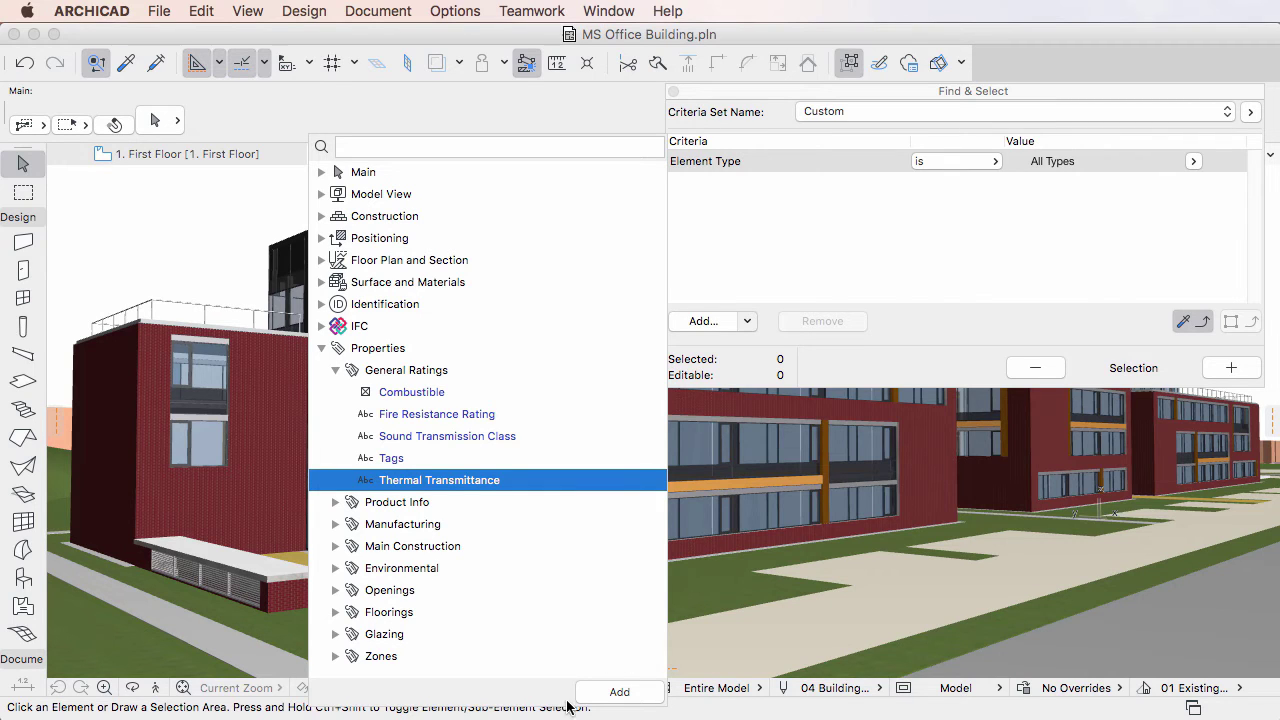
click(643, 693)
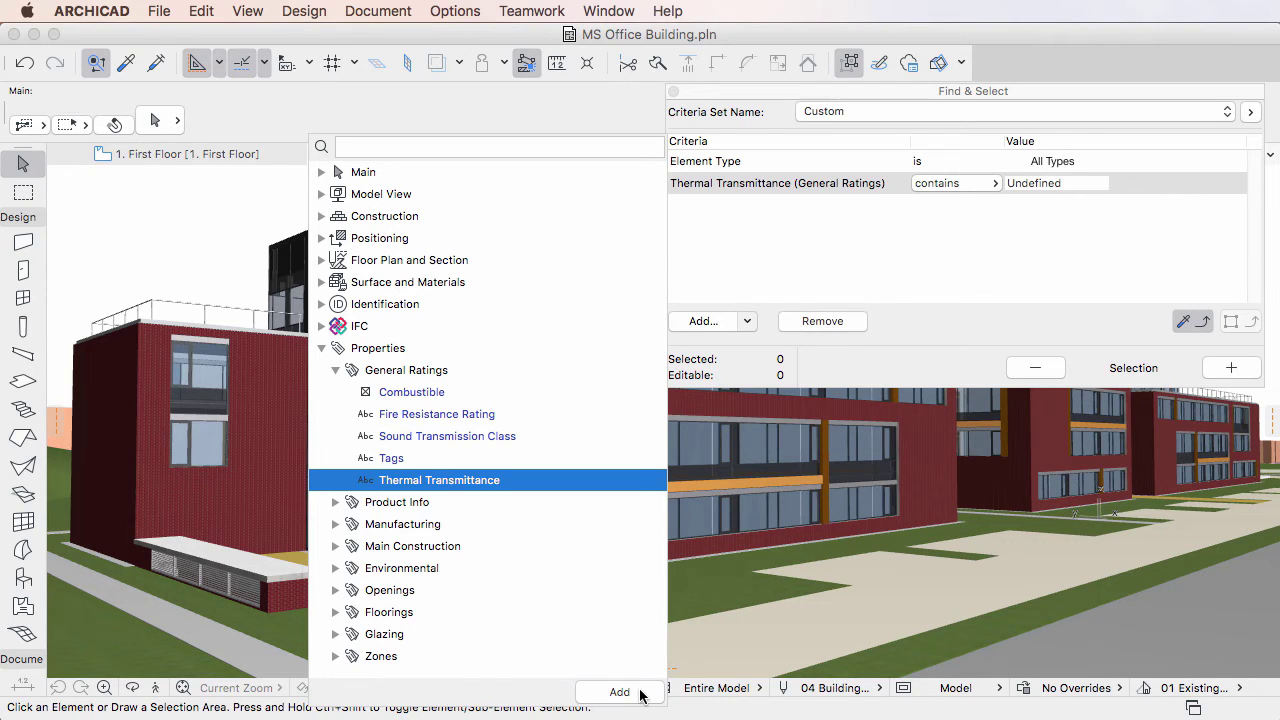
click(425, 393)
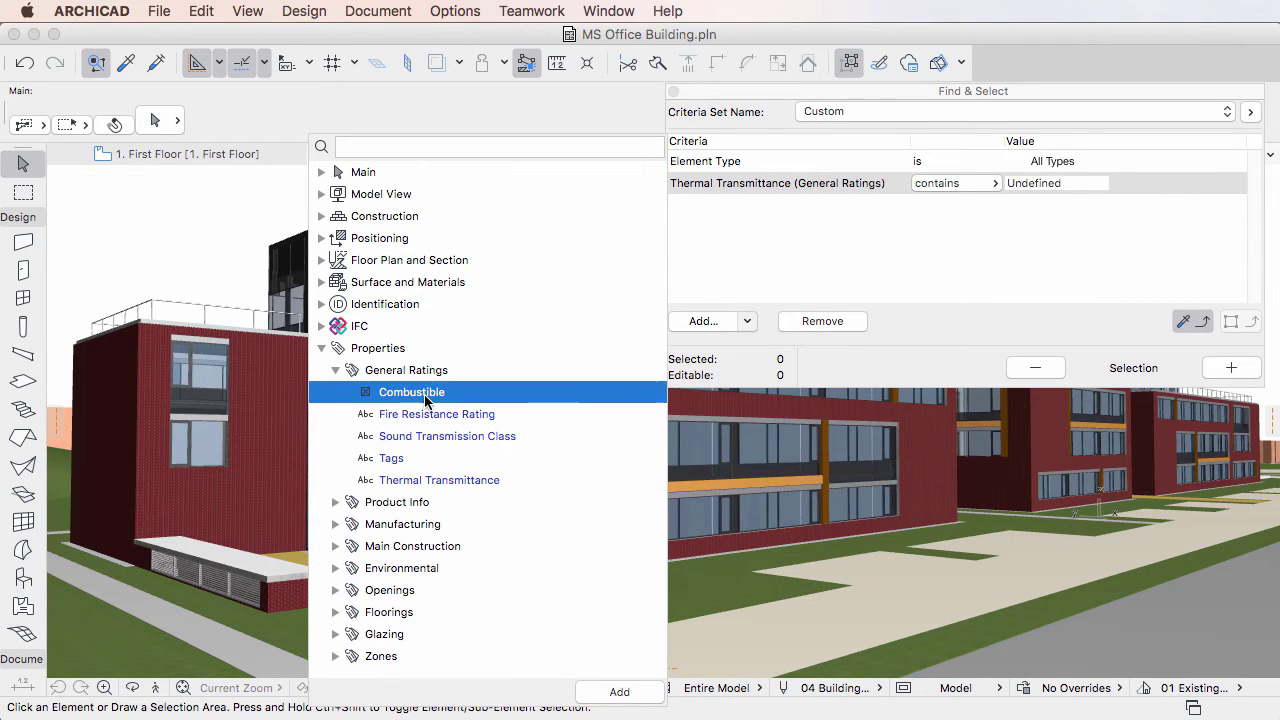
click(645, 694)
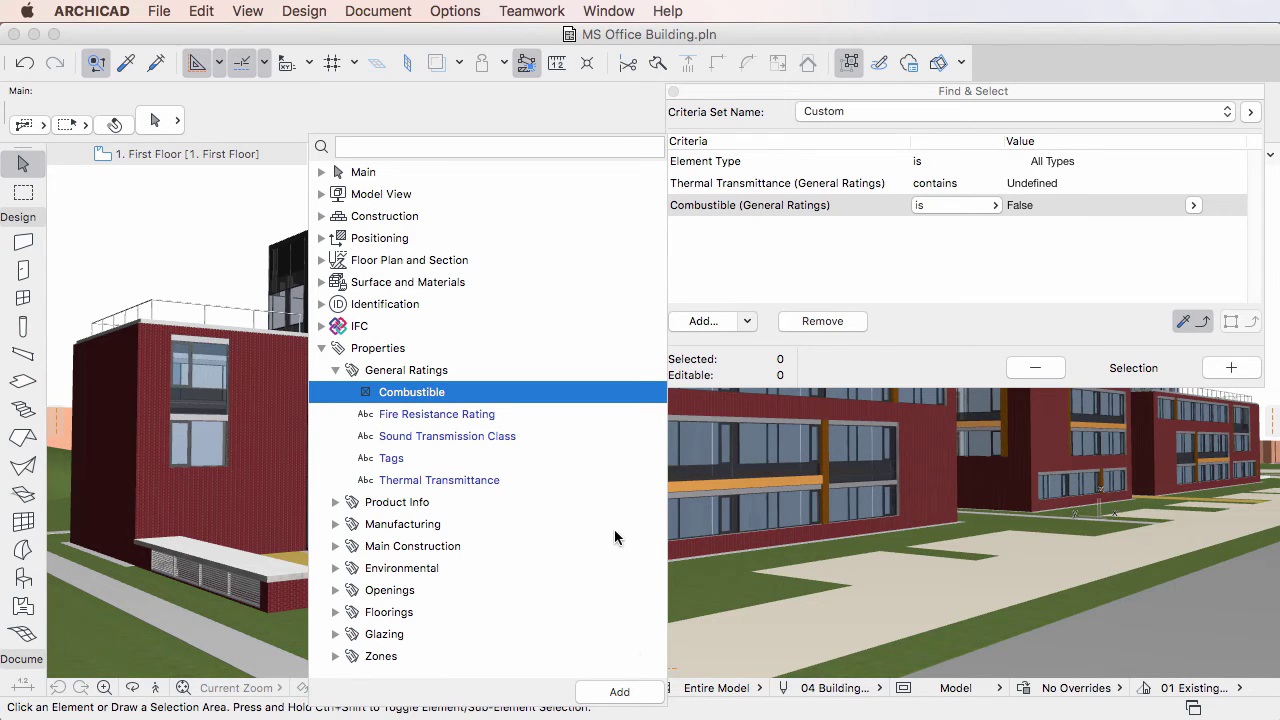
Add Purchase Price from the Product Info group as a criterion
click(336, 376)
click(336, 392)
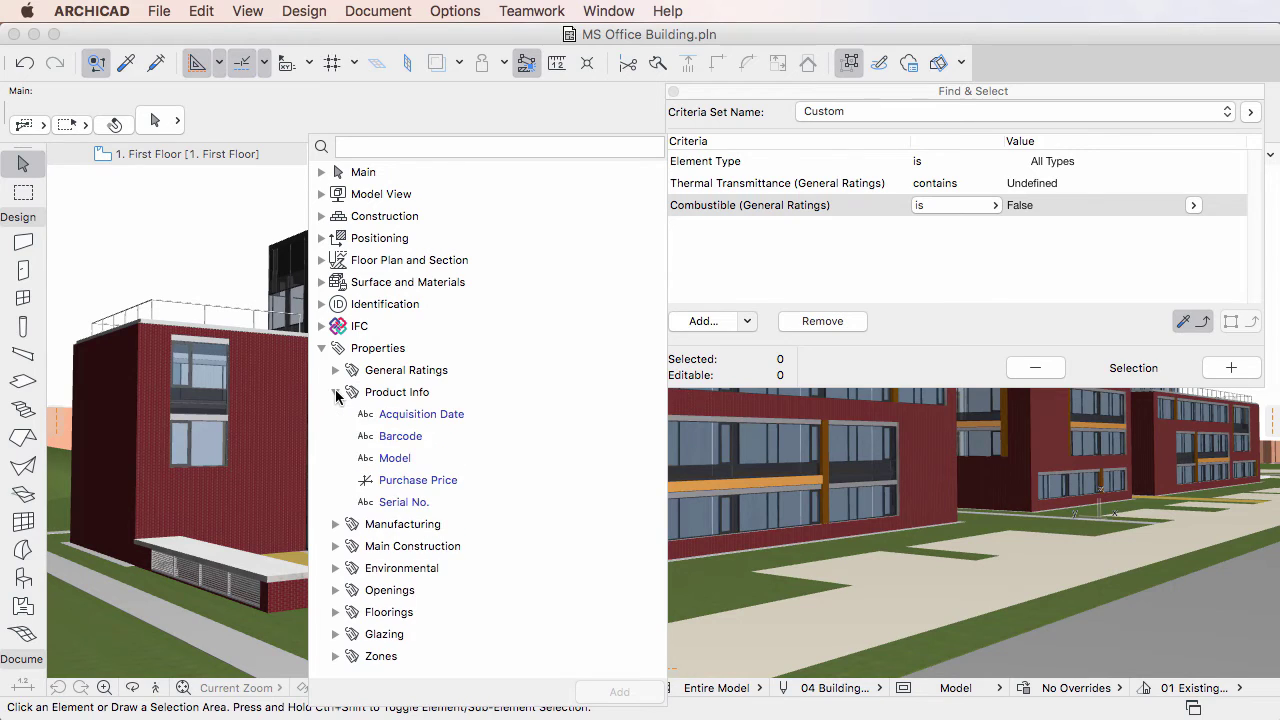
double_click(437, 481)
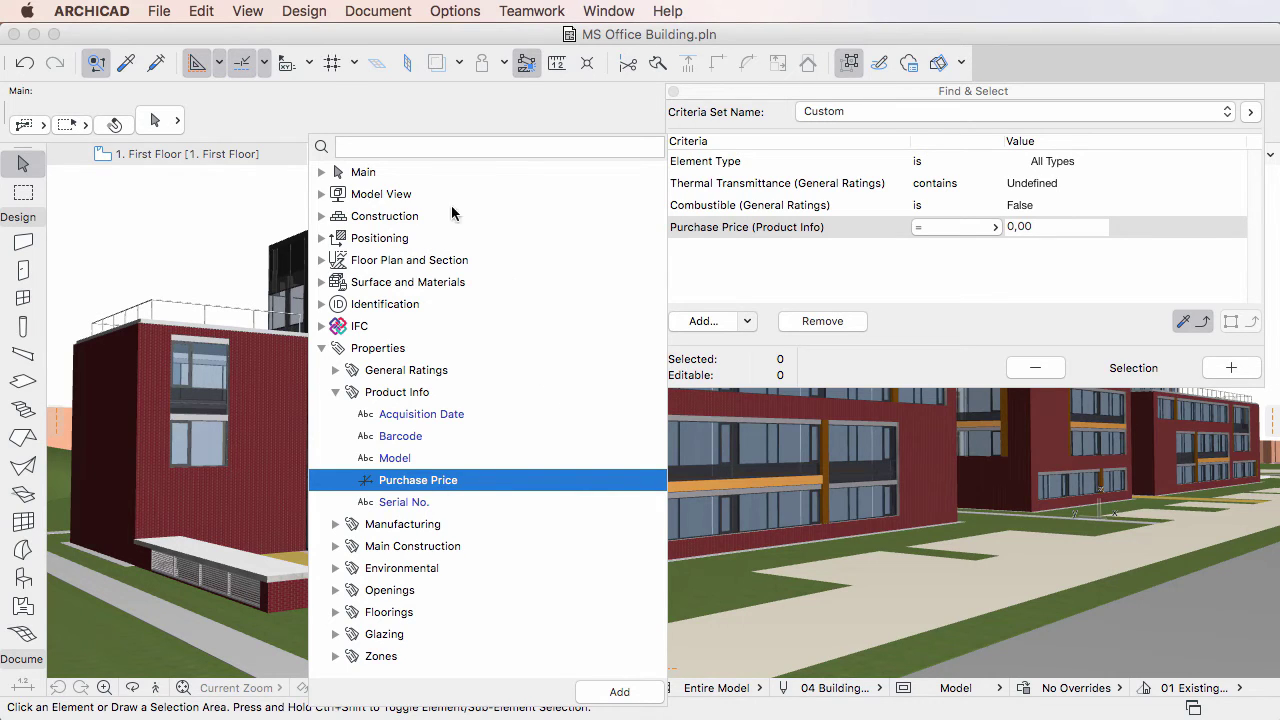
Search the property list for 'fire' and add Fire Resistance Rating as a criterion
click(404, 147)
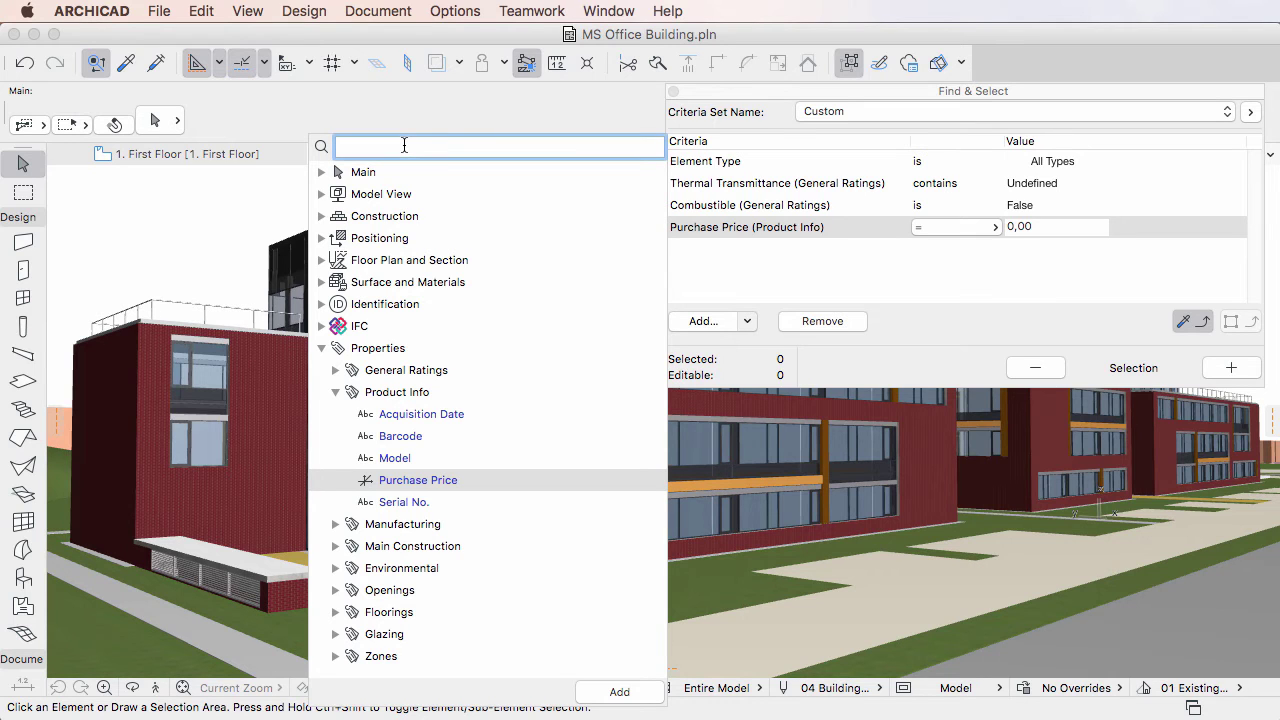
text(fire)
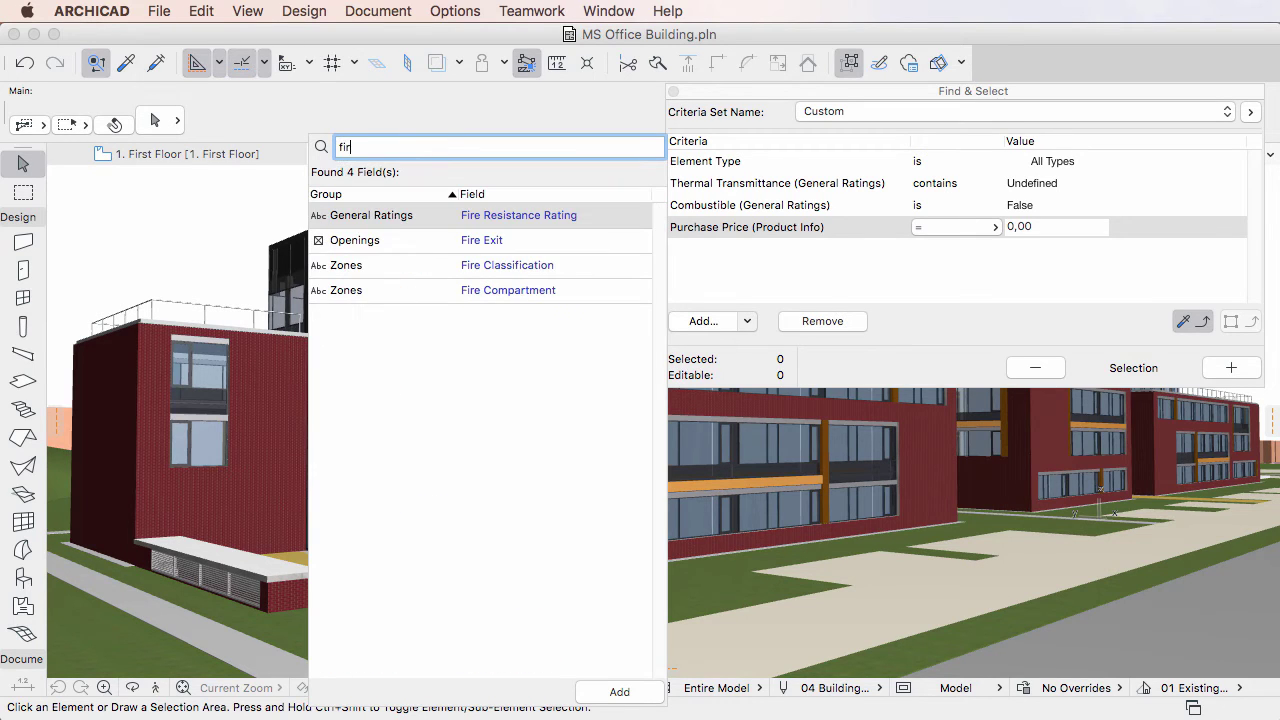
double_click(507, 216)
Search 'tags', add Tags as a criterion, then select the Thermal Transmittance row
click(327, 148)
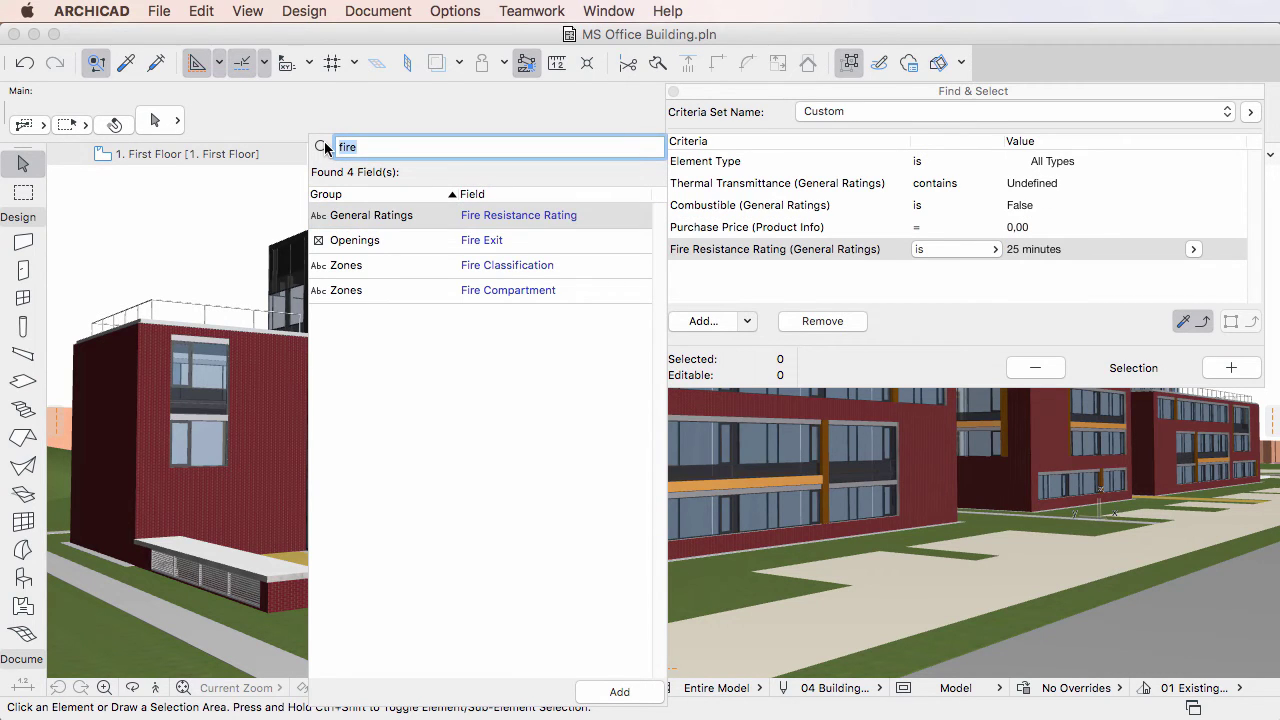
text(tags)
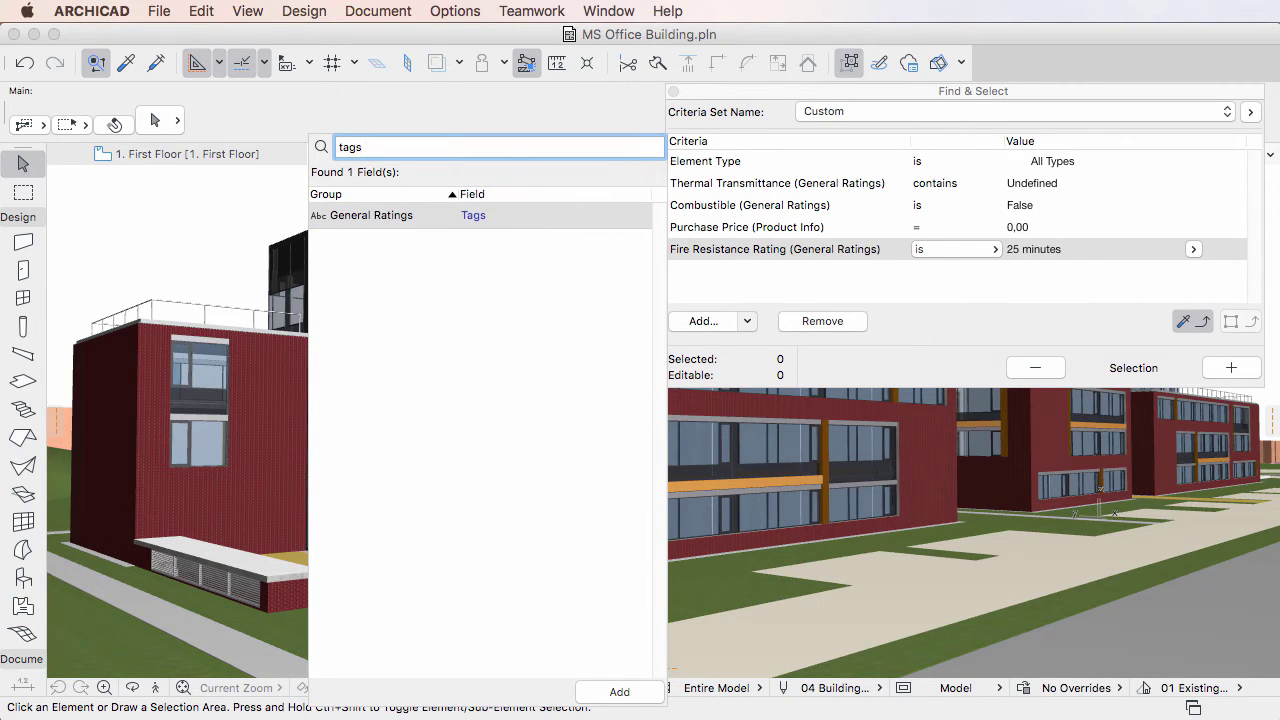
double_click(502, 220)
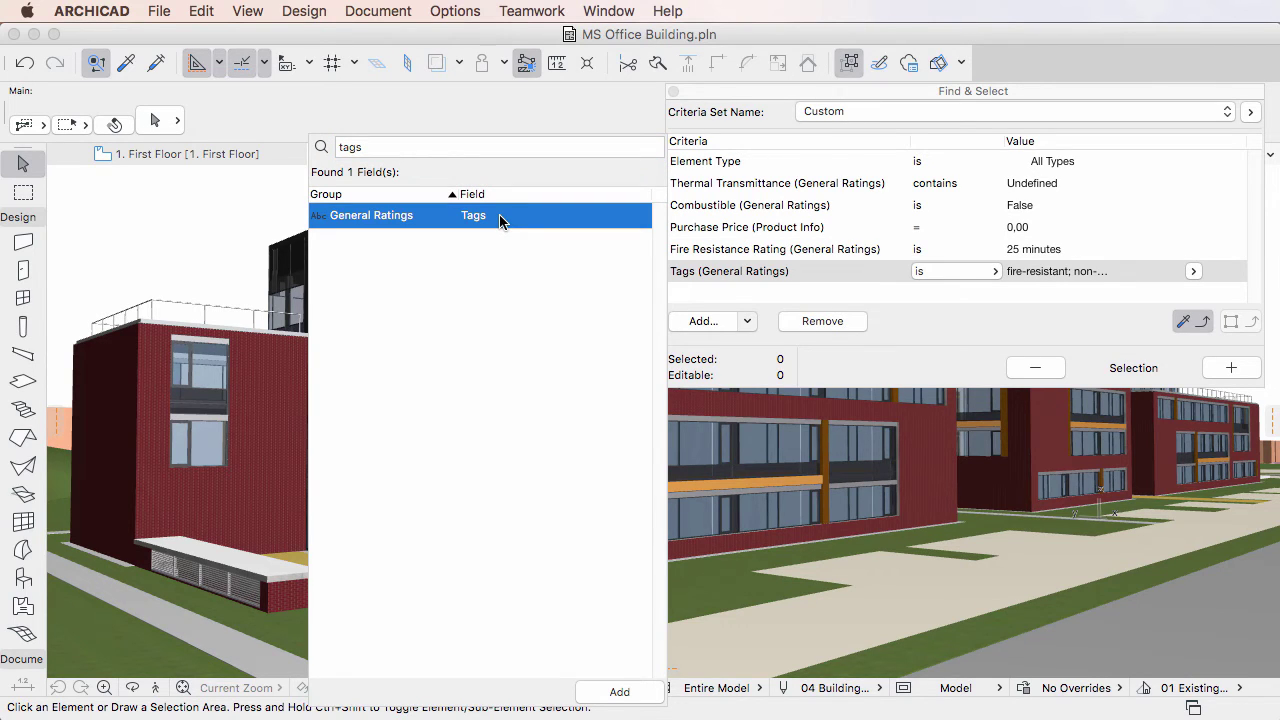
click(840, 358)
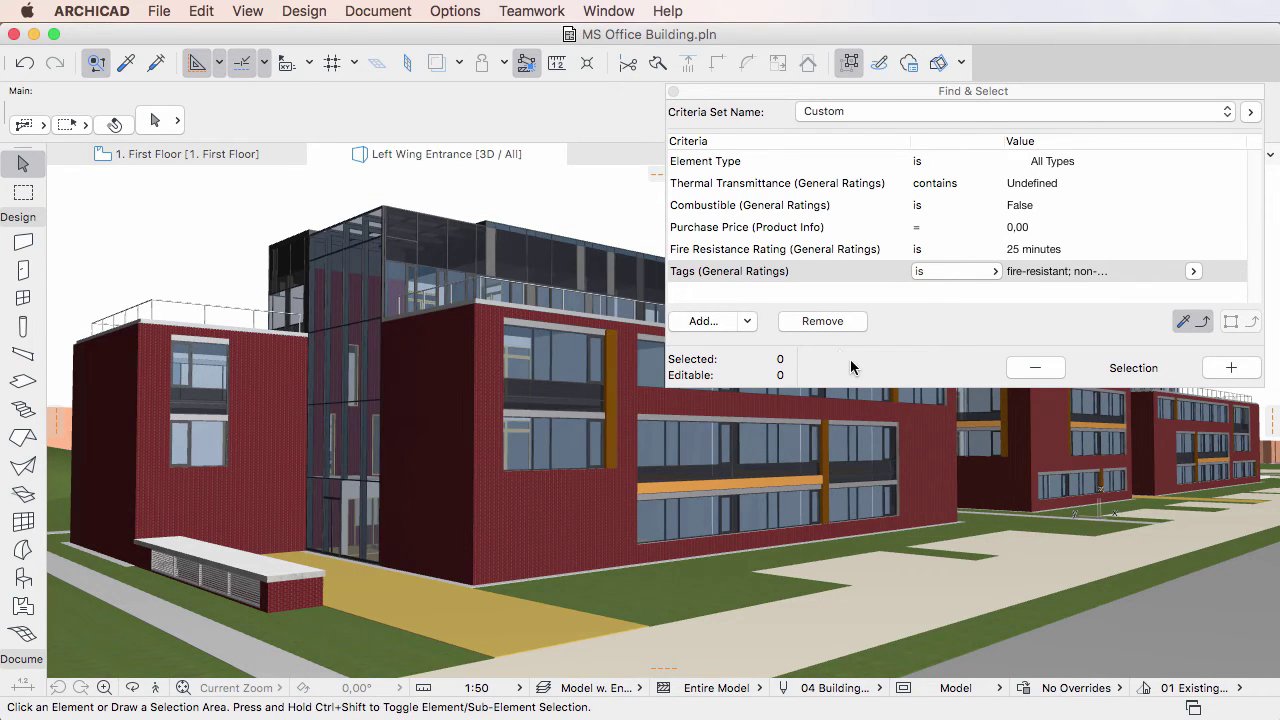
click(769, 187)
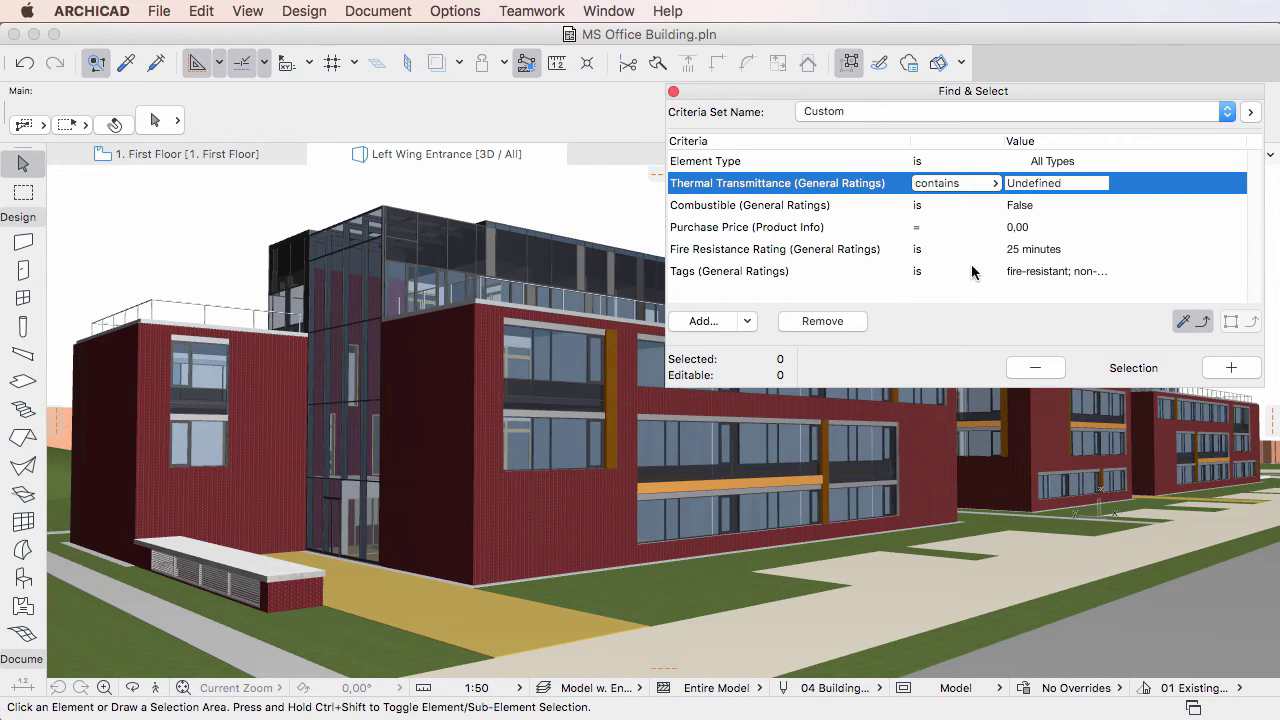
click(993, 183)
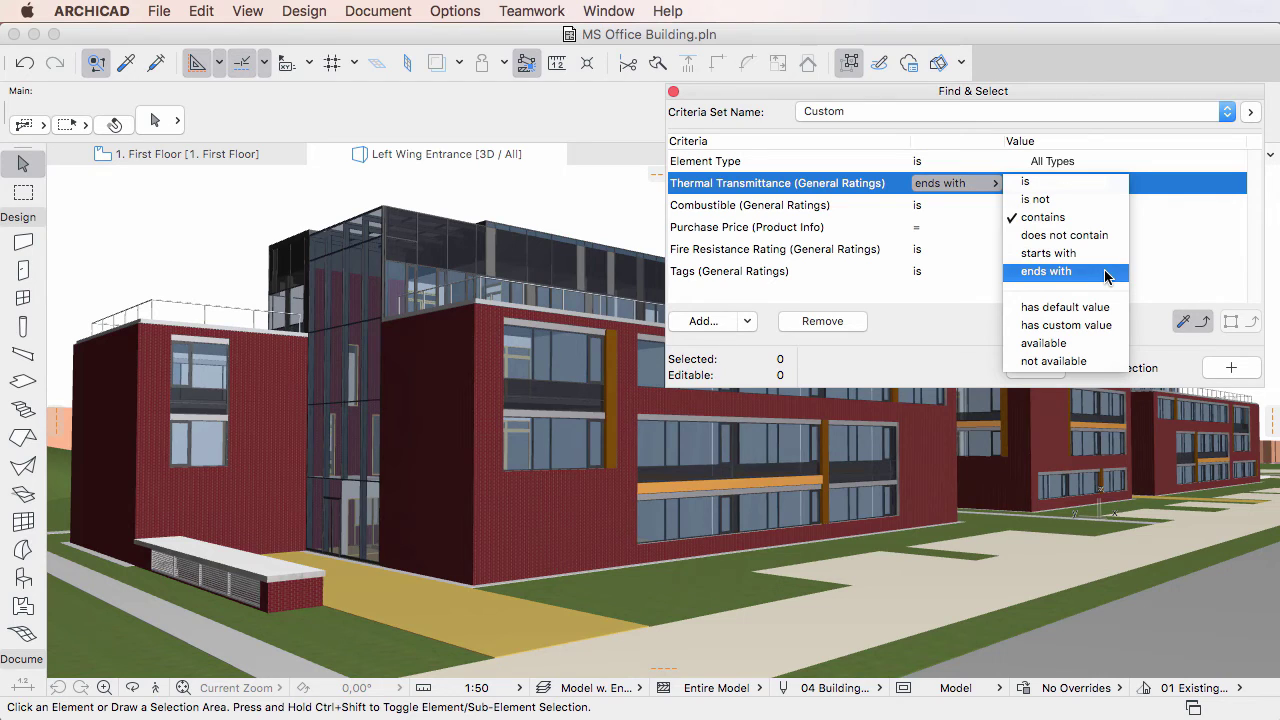
click(1043, 217)
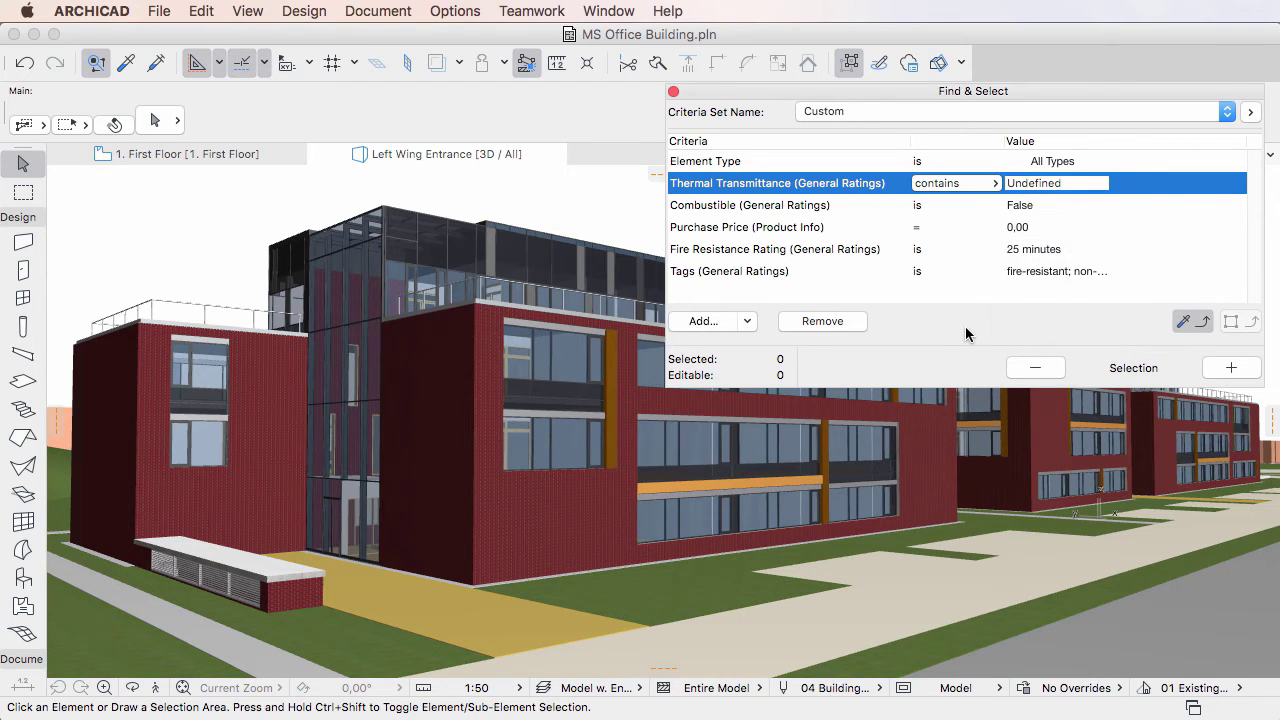
click(847, 203)
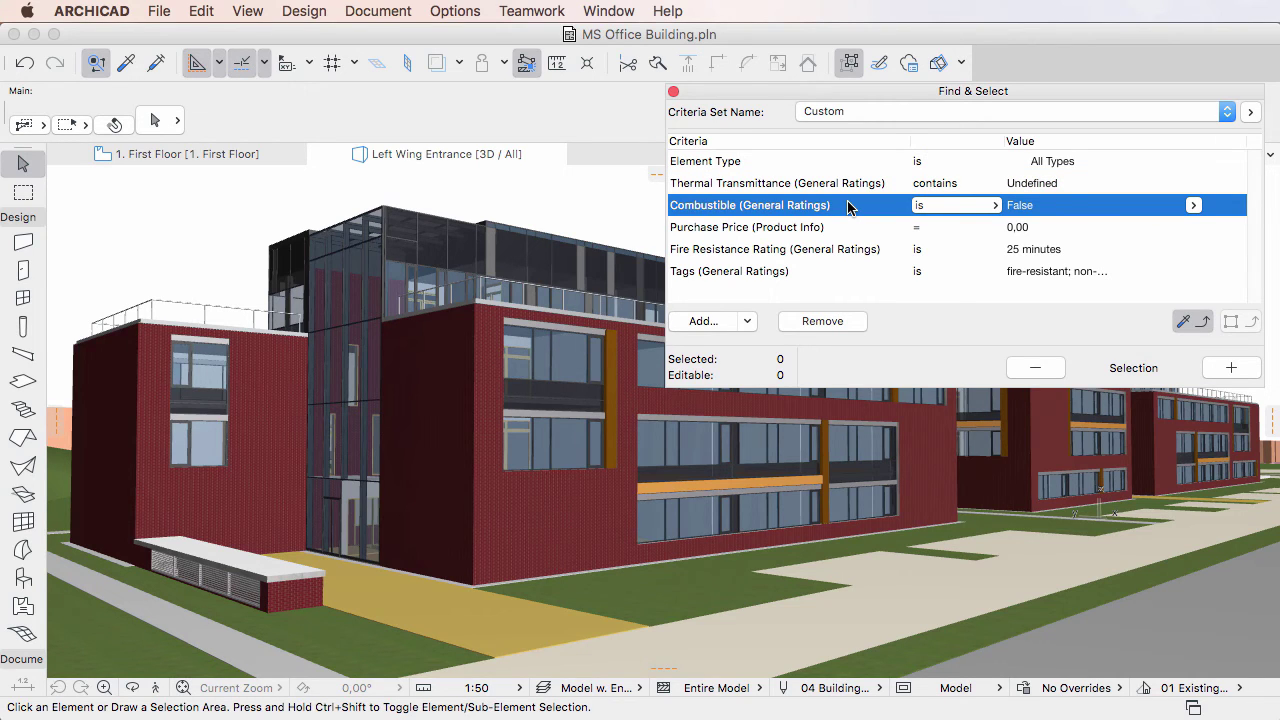
click(993, 206)
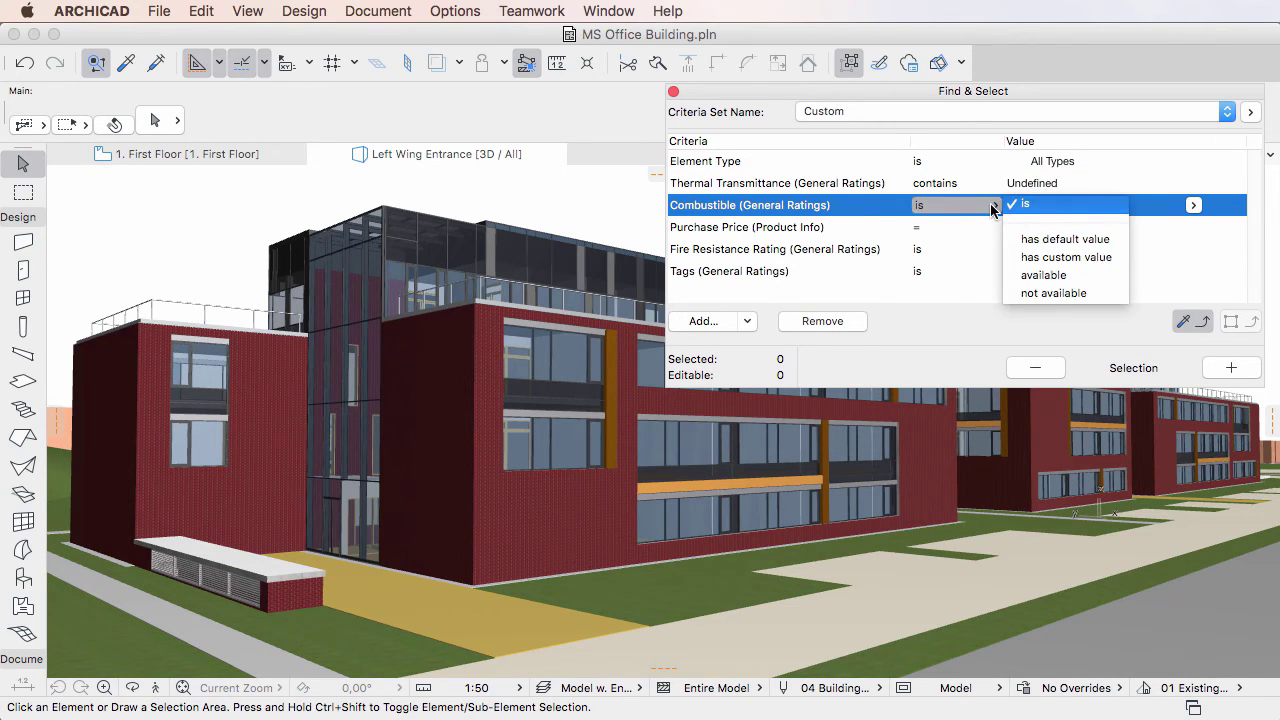
click(1105, 205)
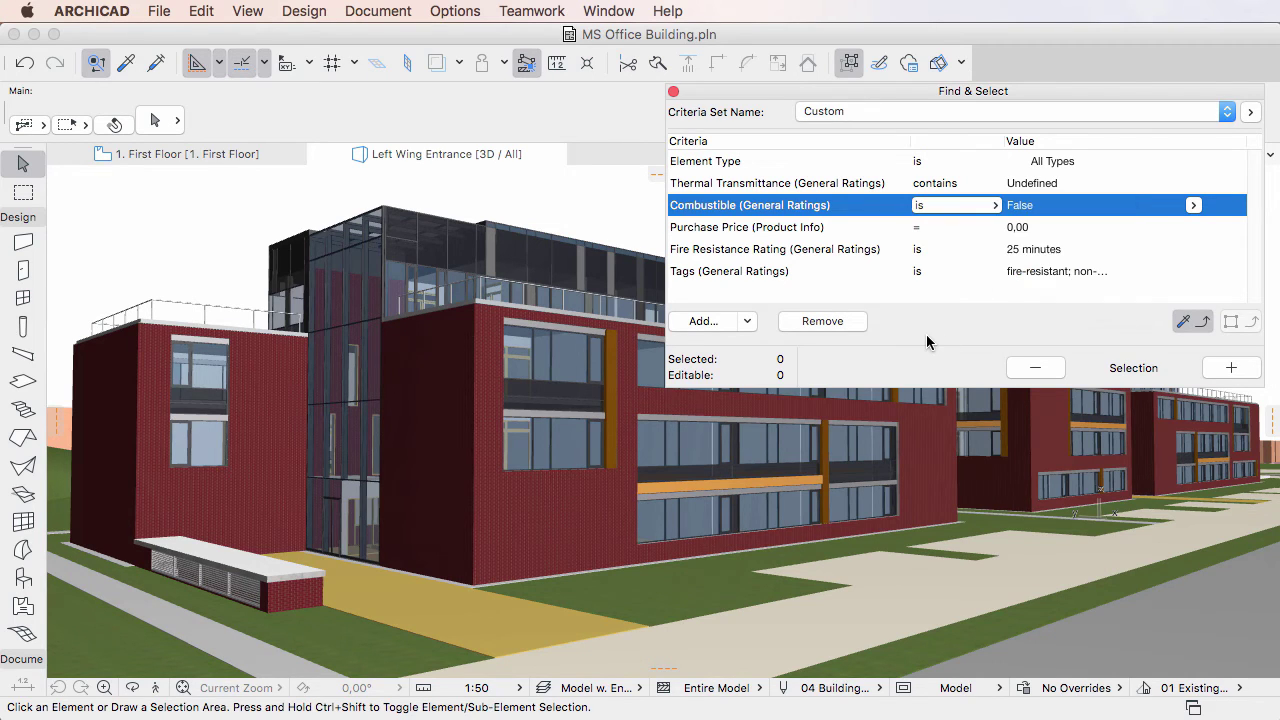
click(861, 228)
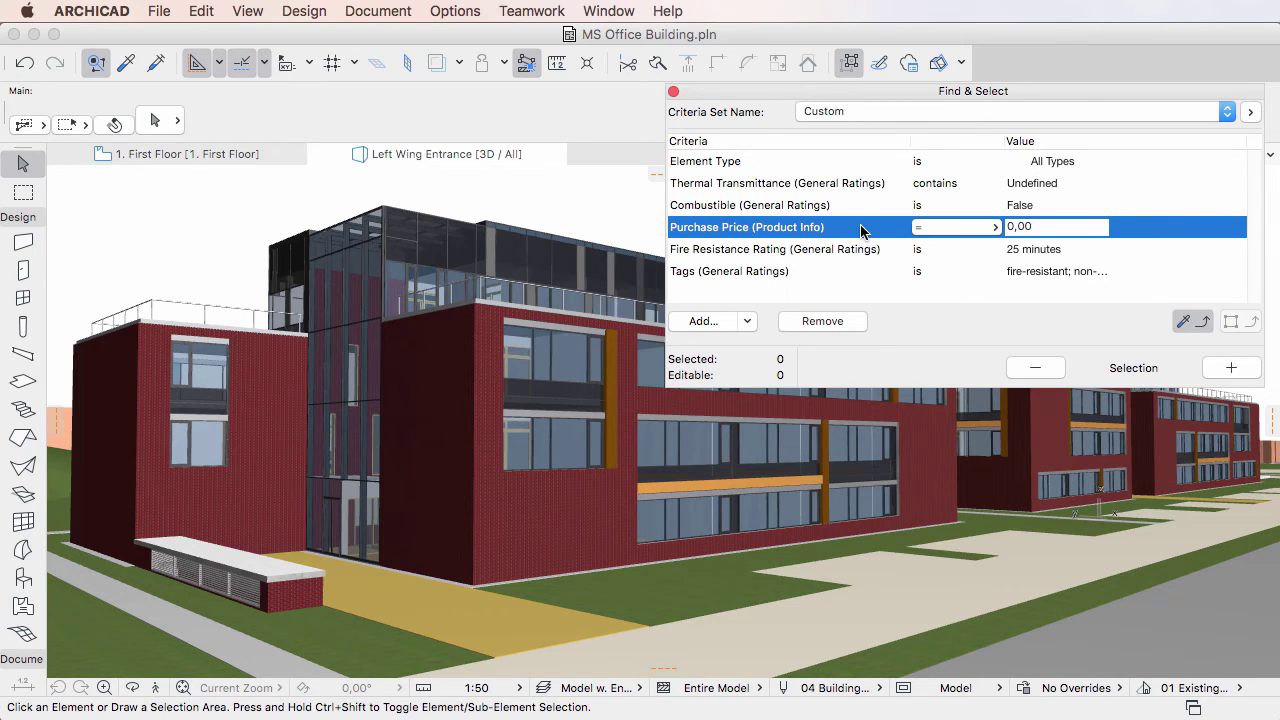
click(995, 228)
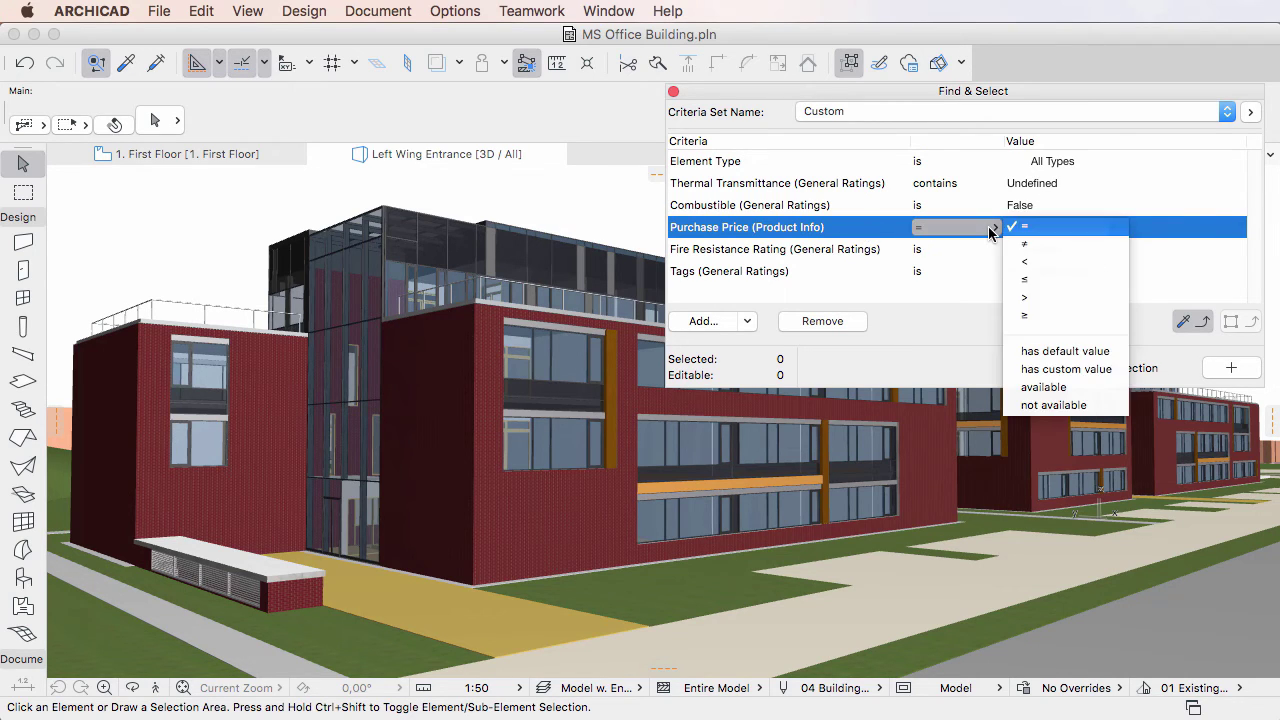
click(1104, 245)
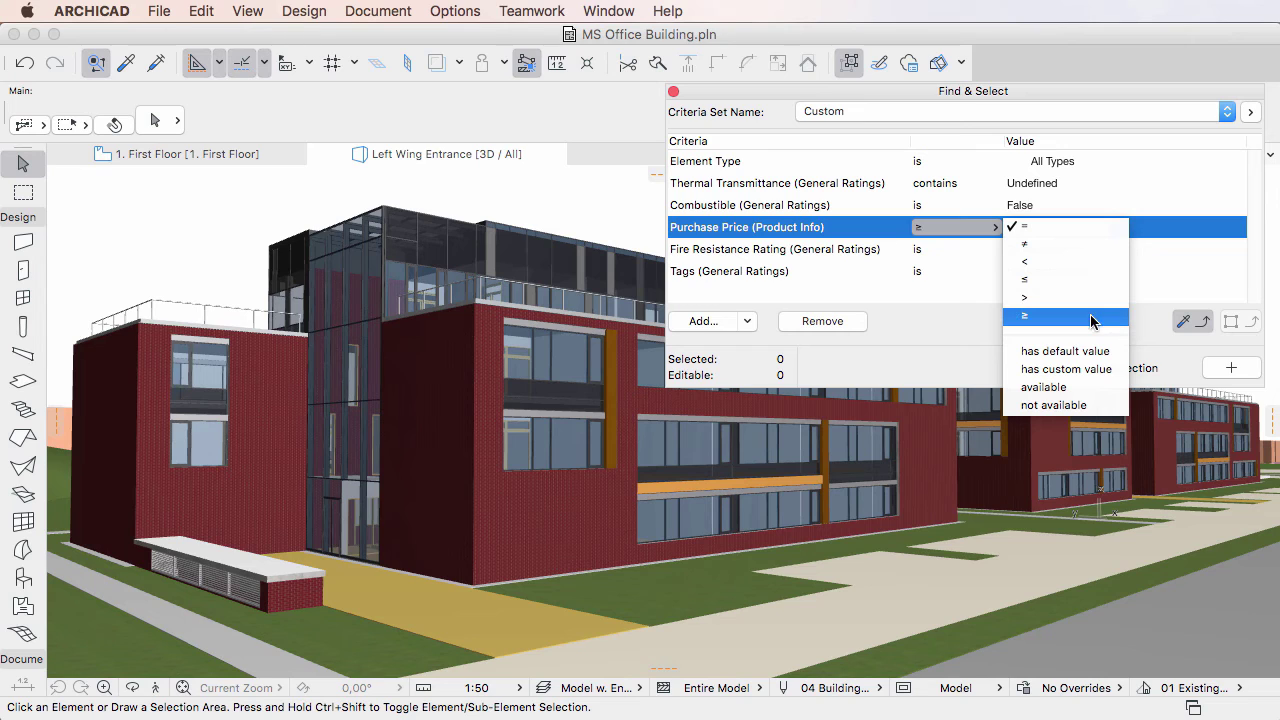
click(913, 326)
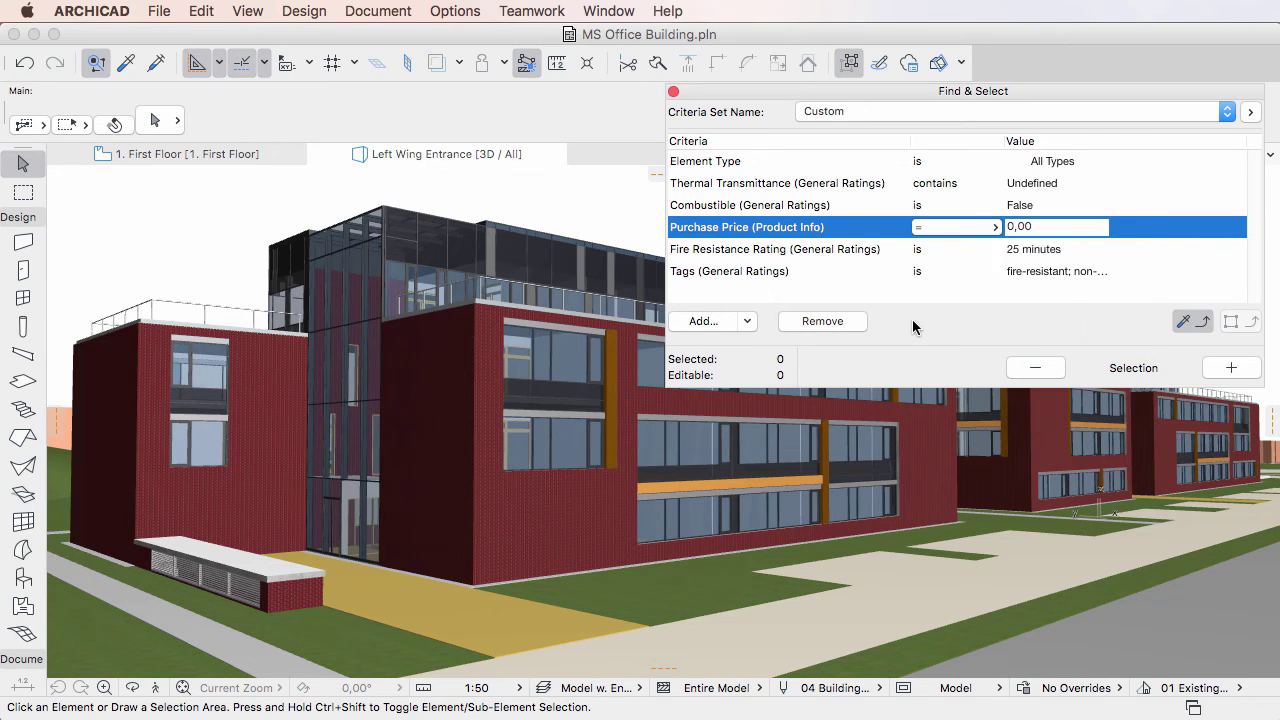
click(856, 249)
click(1193, 249)
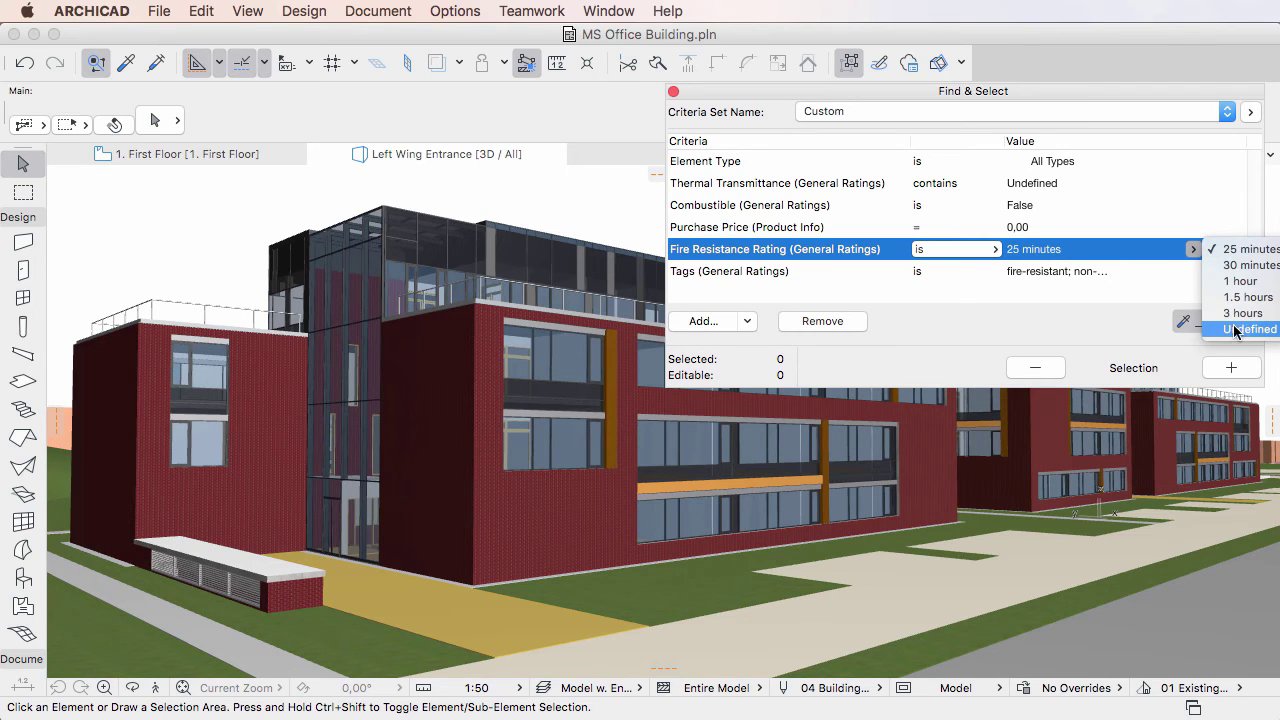
click(1196, 251)
click(975, 256)
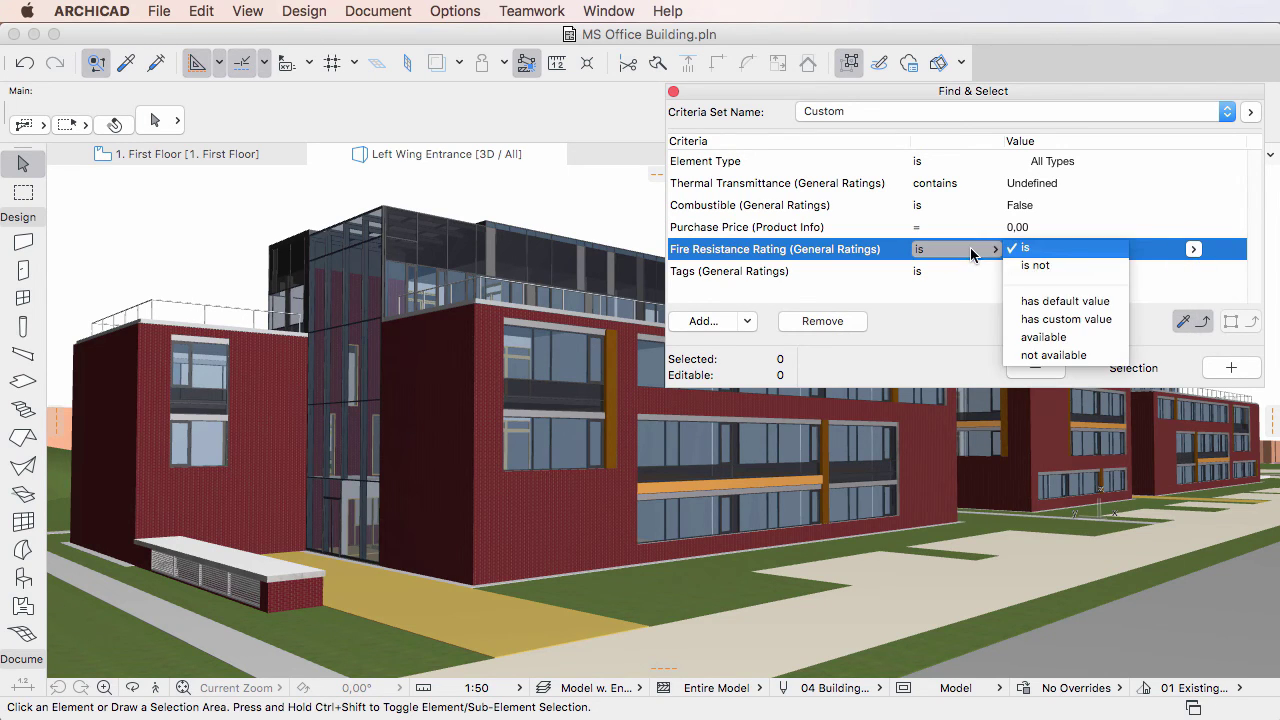
click(1093, 267)
click(1040, 247)
click(845, 277)
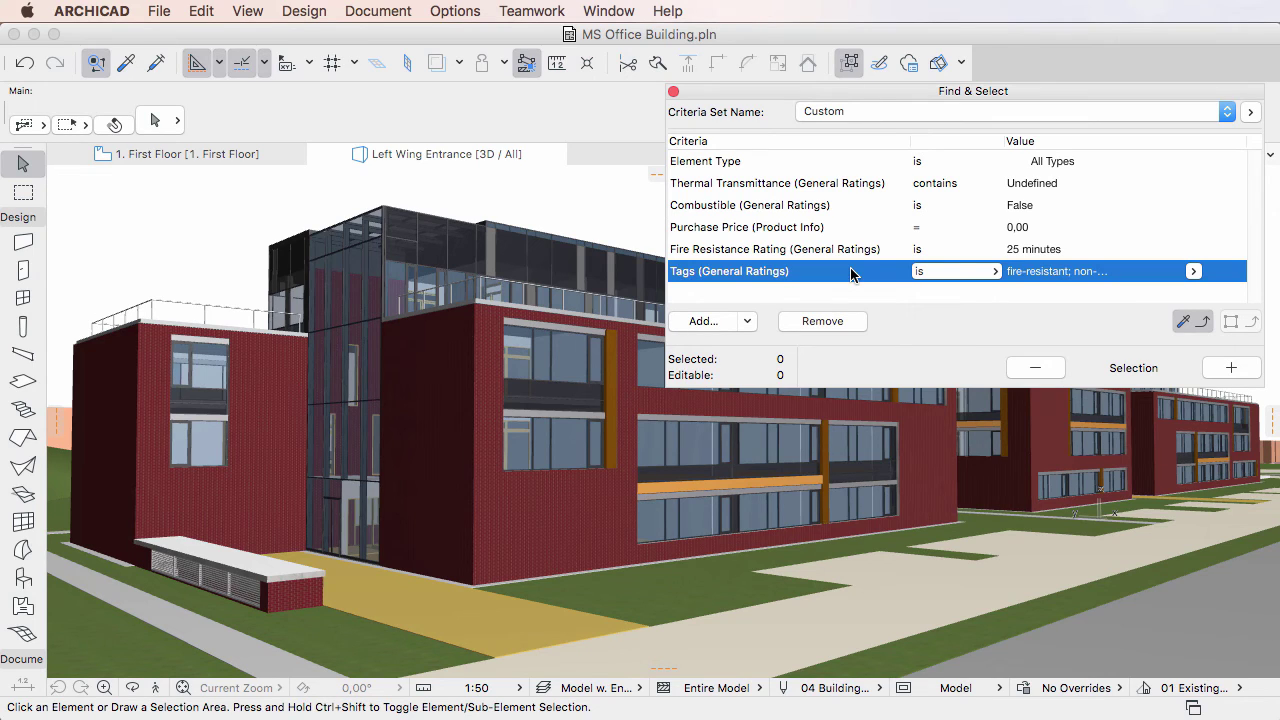
click(985, 272)
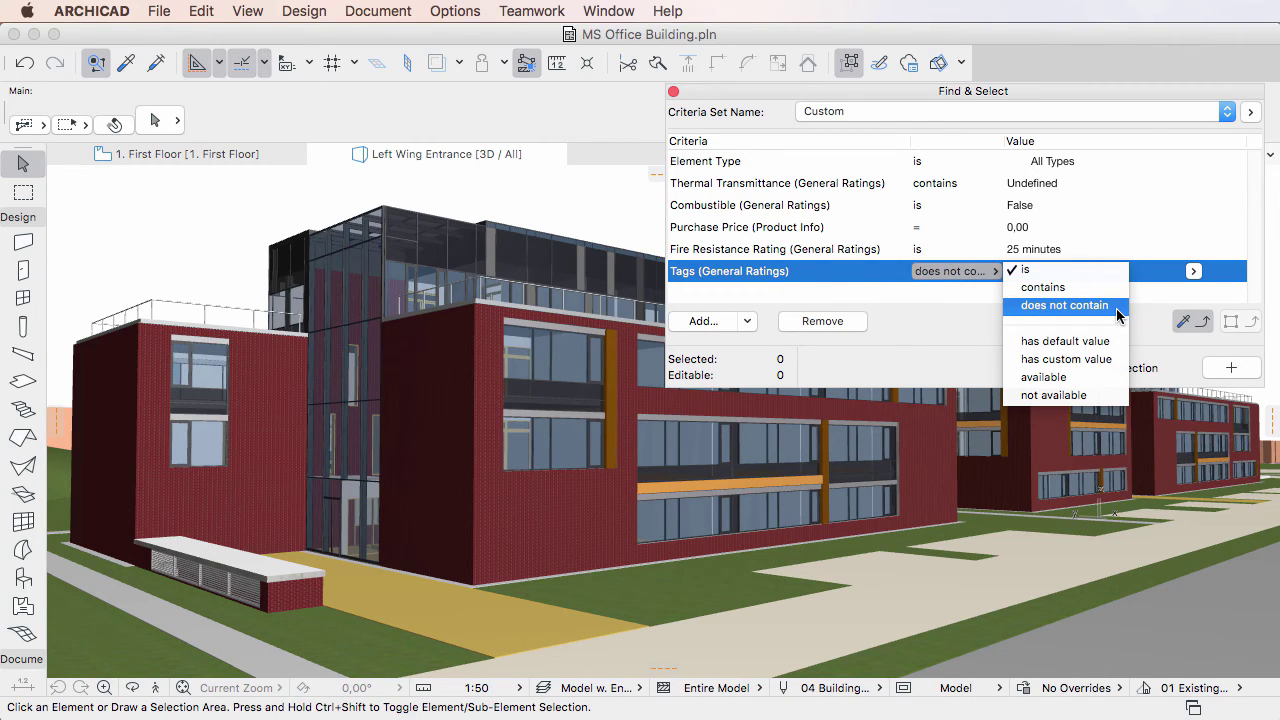
click(1045, 270)
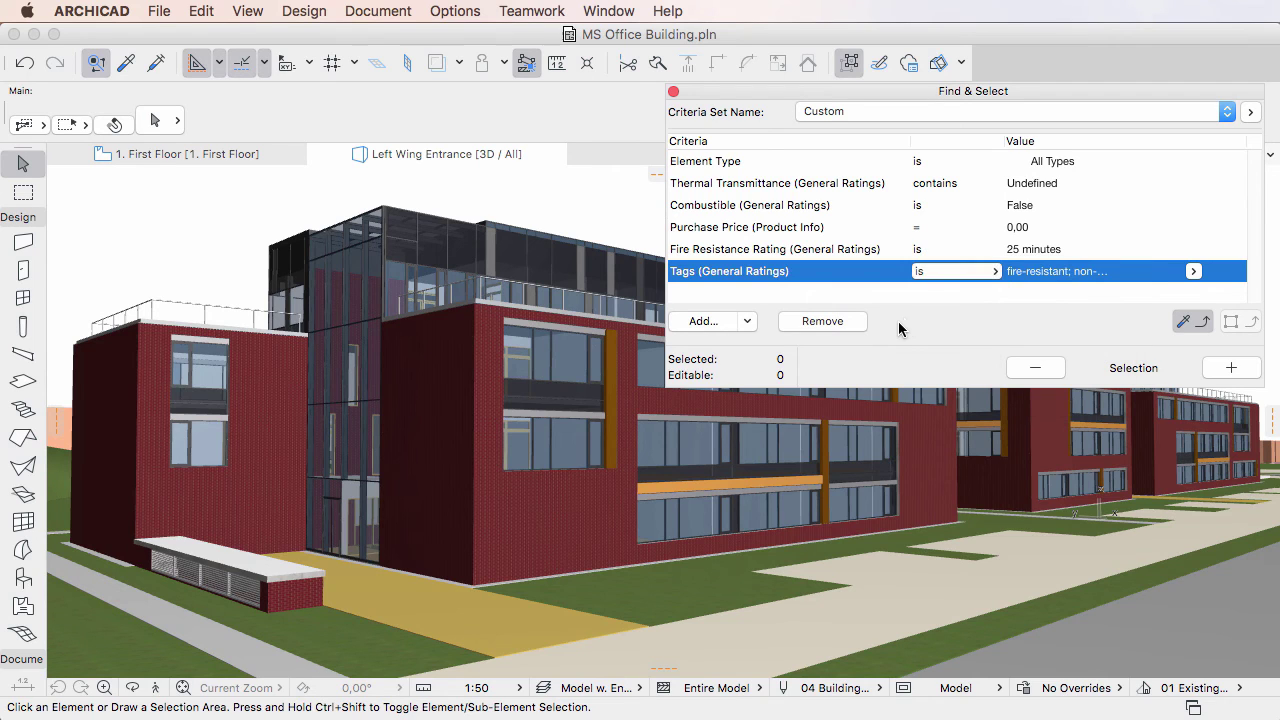
Preview Purchase Price's operator options, then keep it at equals 0,00
click(829, 224)
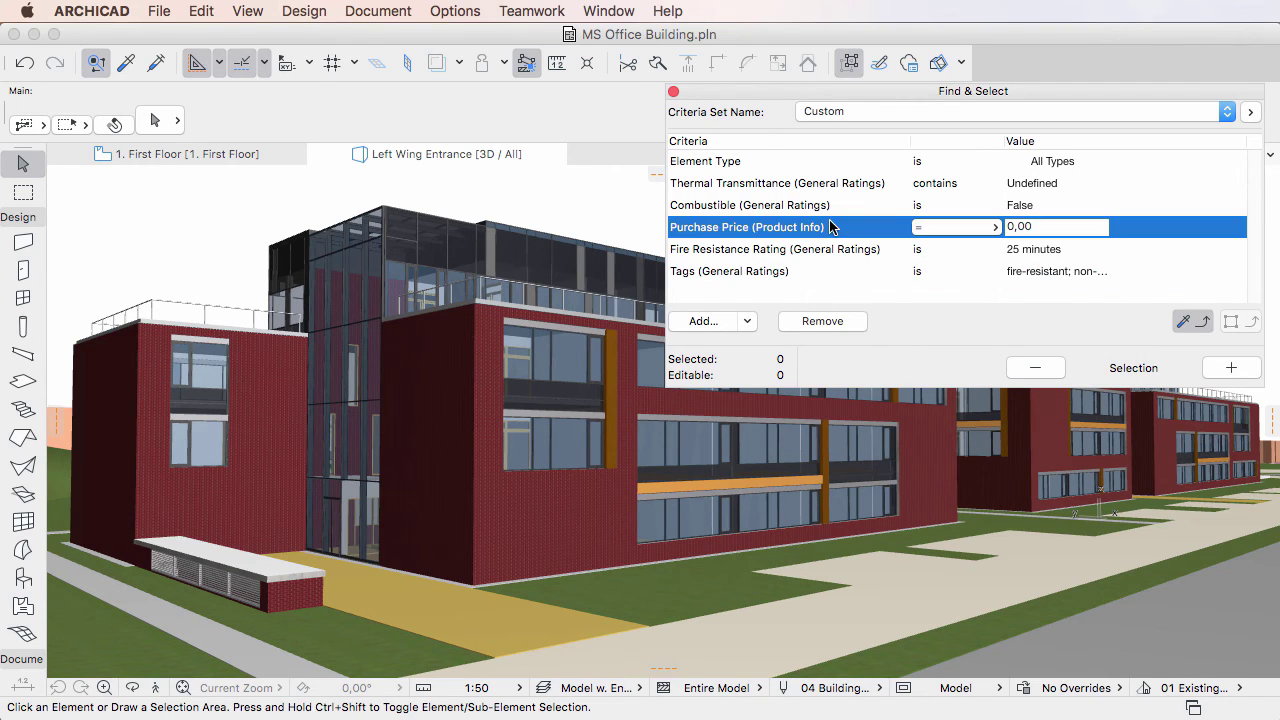
click(990, 228)
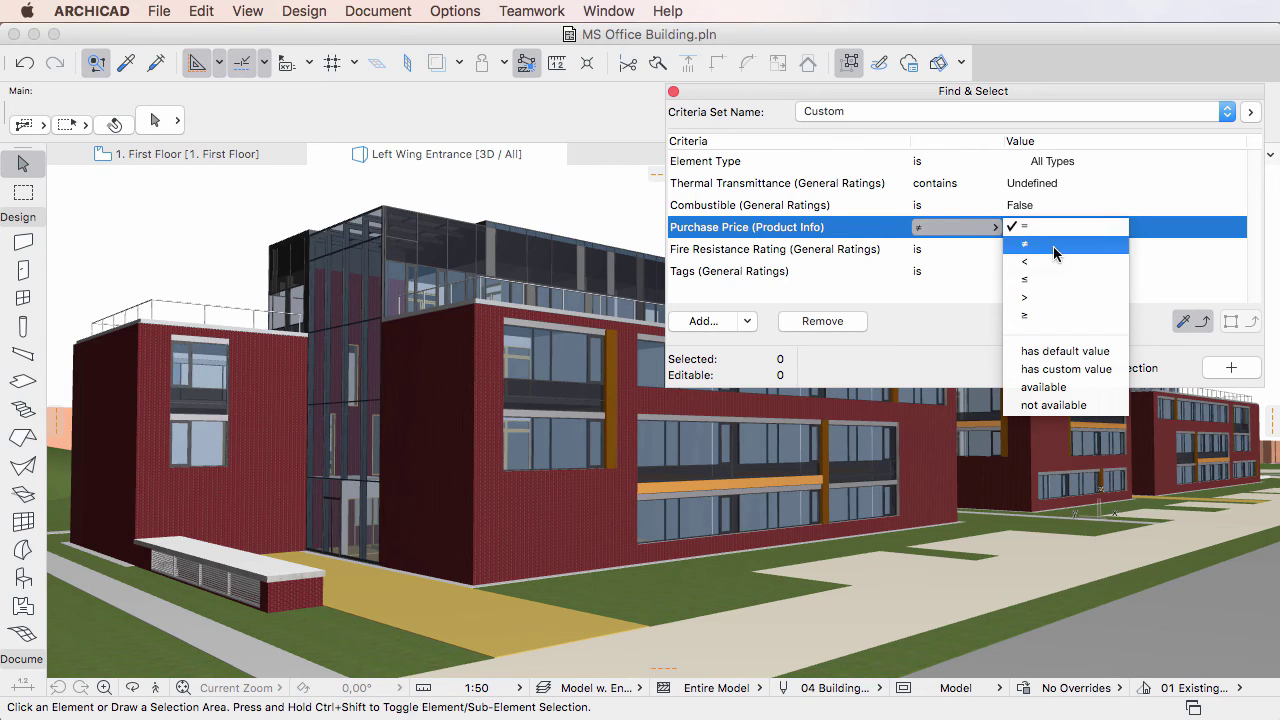
click(1113, 355)
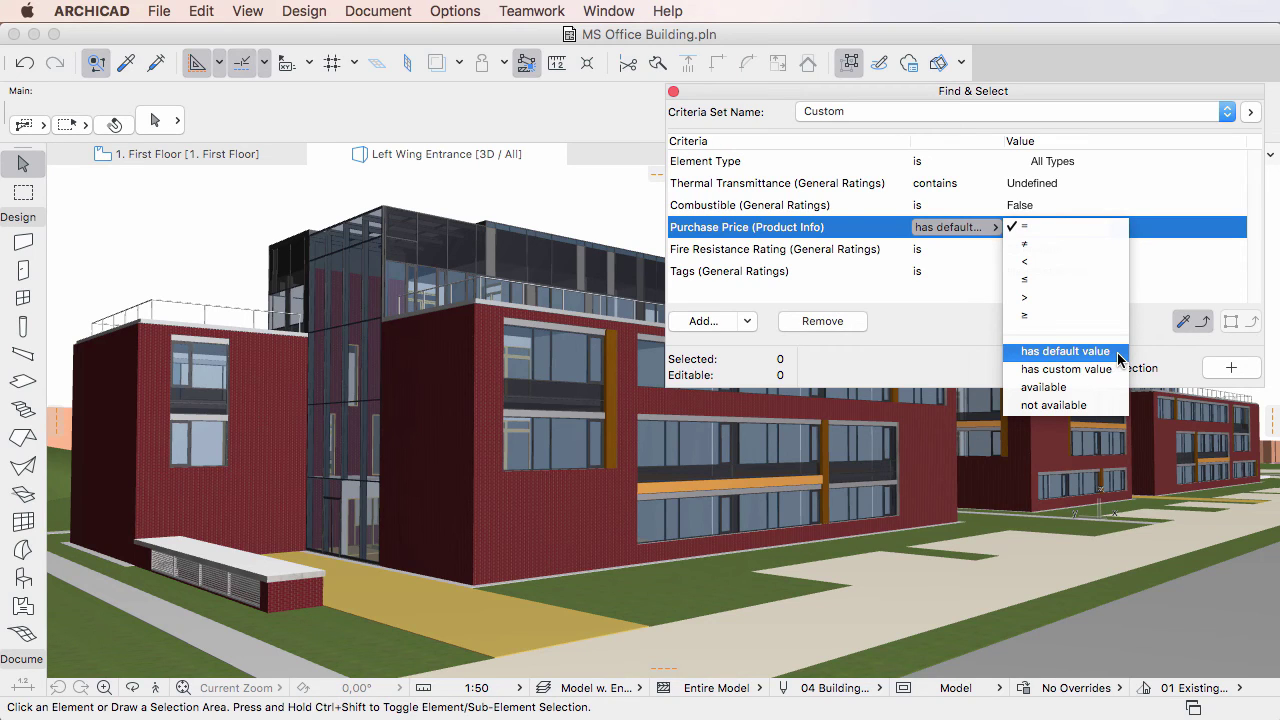
click(1115, 369)
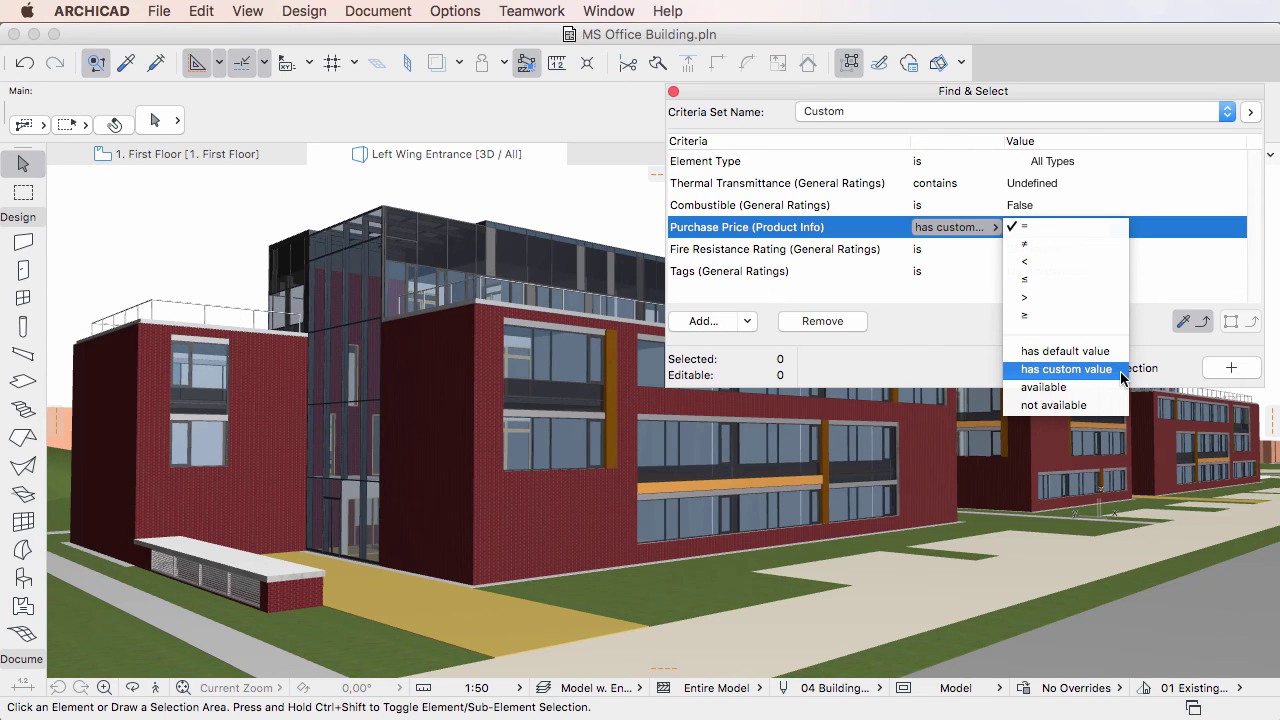
click(1118, 388)
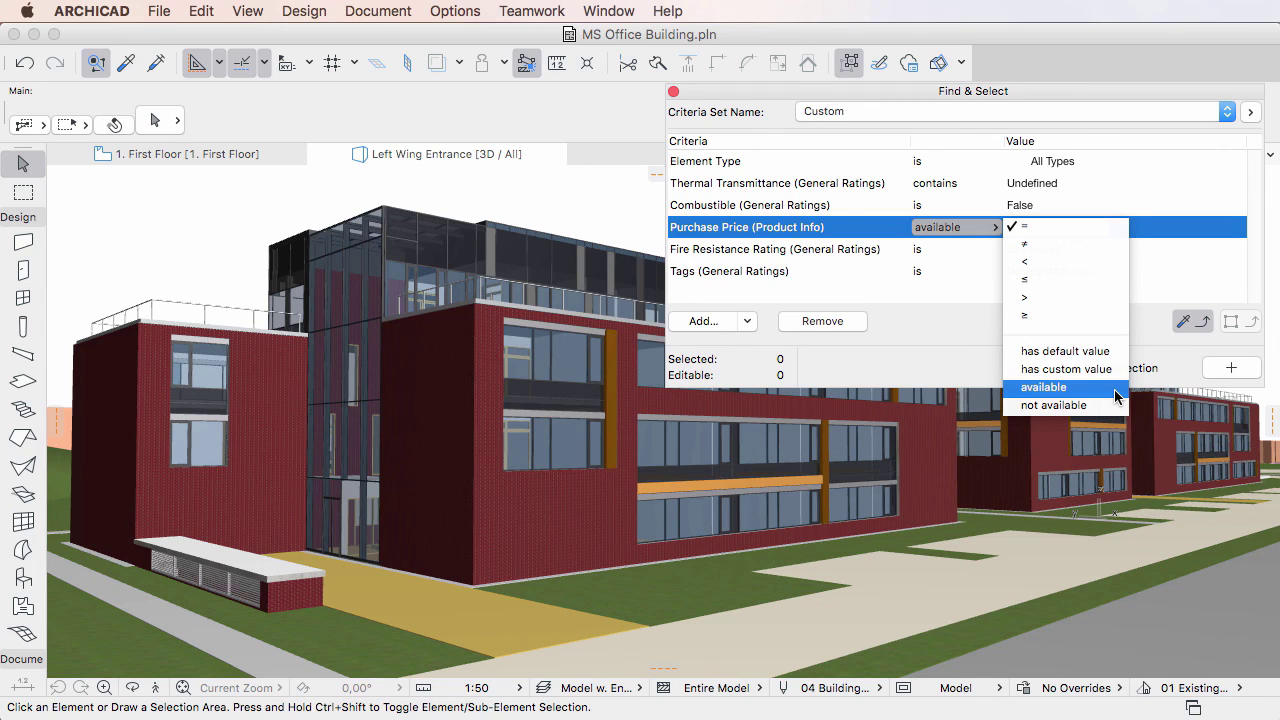
click(1114, 406)
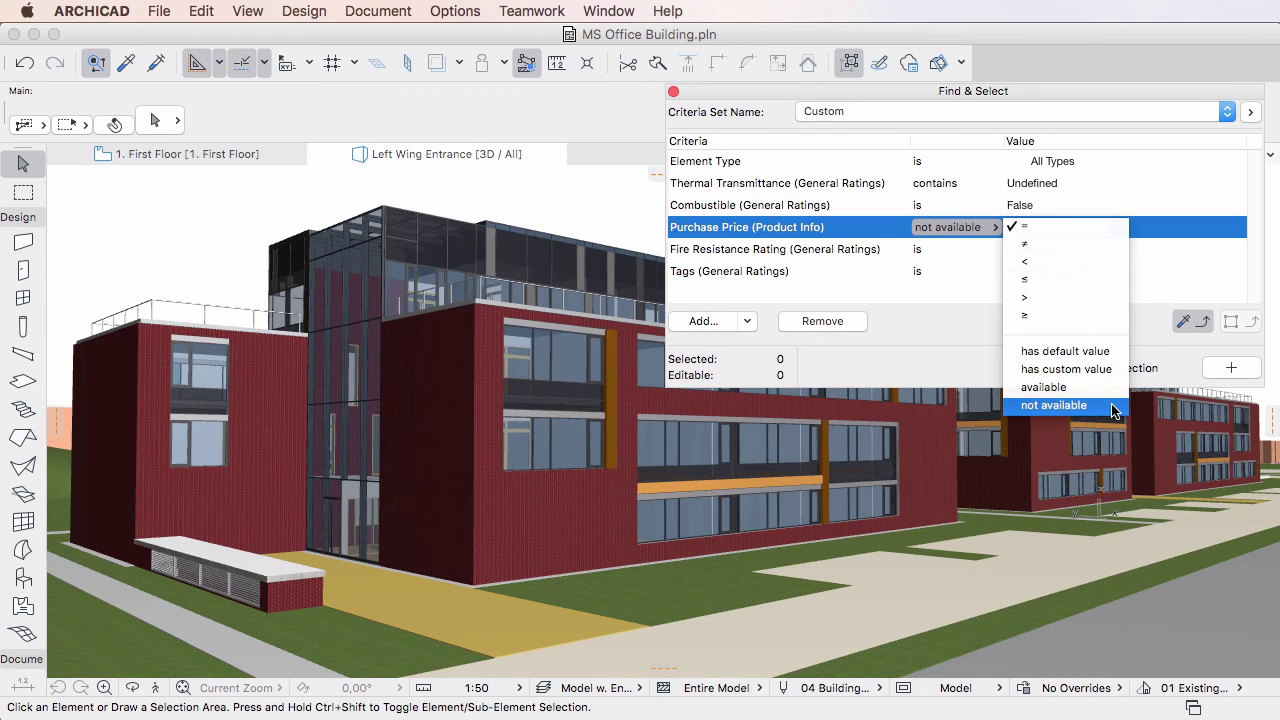
click(1022, 227)
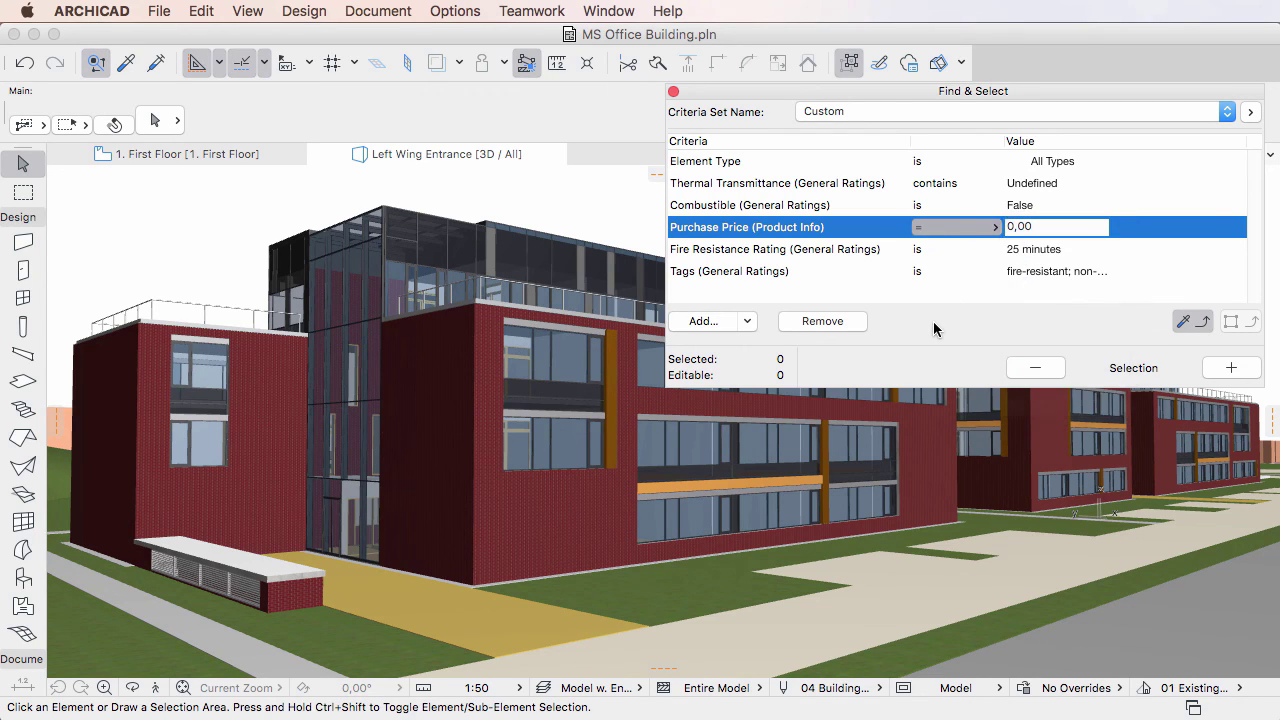
Remove Tags and the other custom criteria, leaving only Element Type is All Types
click(782, 271)
click(800, 321)
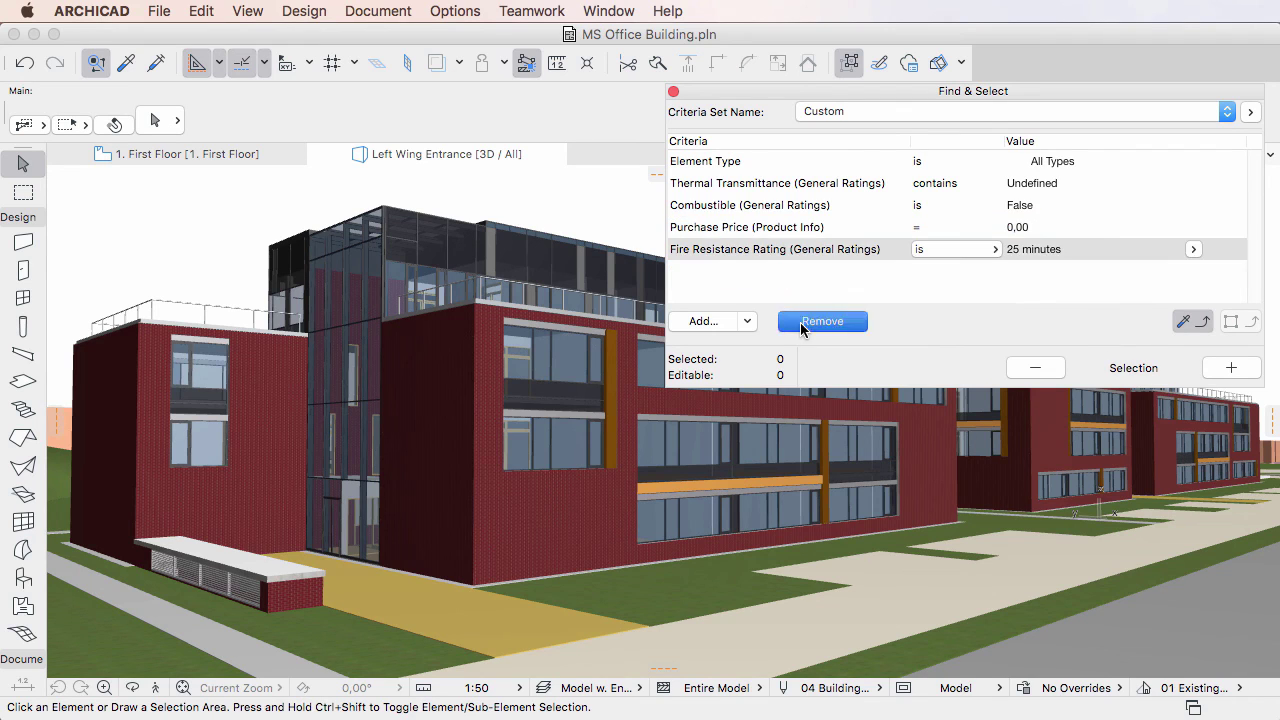
click(800, 321)
click(800, 321)
click(800, 321)
click(800, 321)
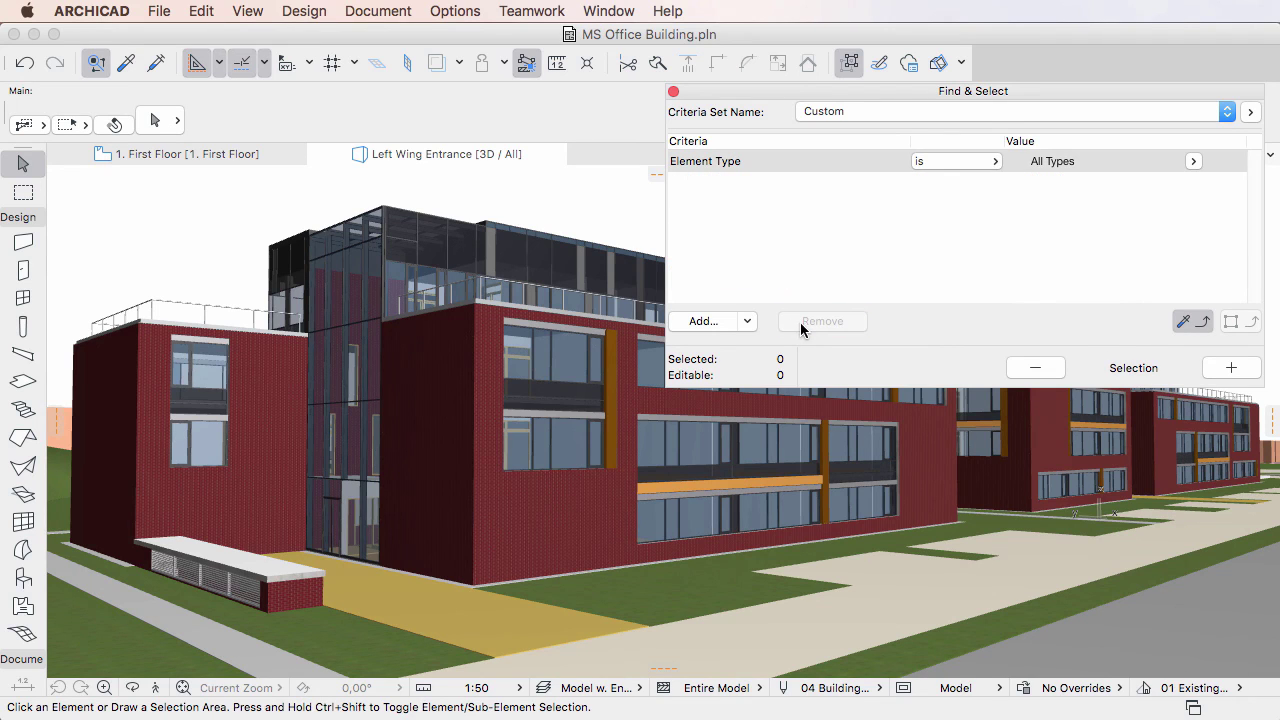
click(714, 320)
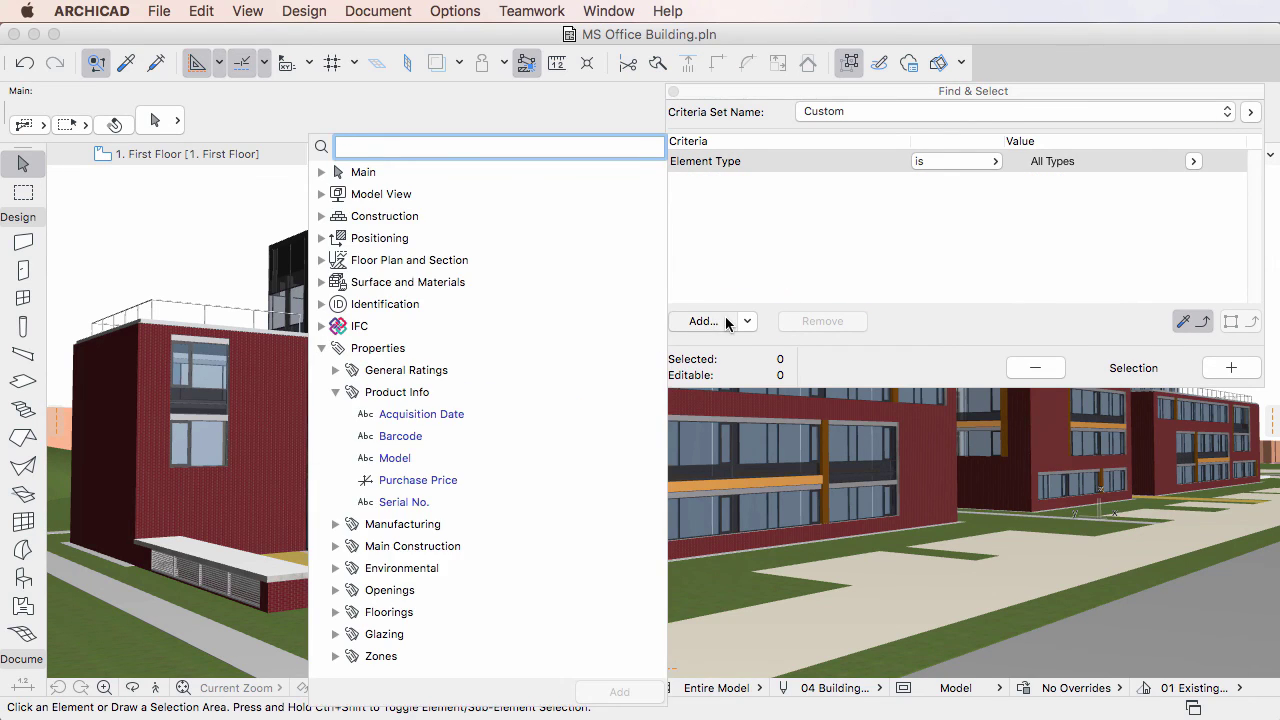
Search 'warr', add Warranty End Date (Manufacturing) and set its condition to available
text(warr)
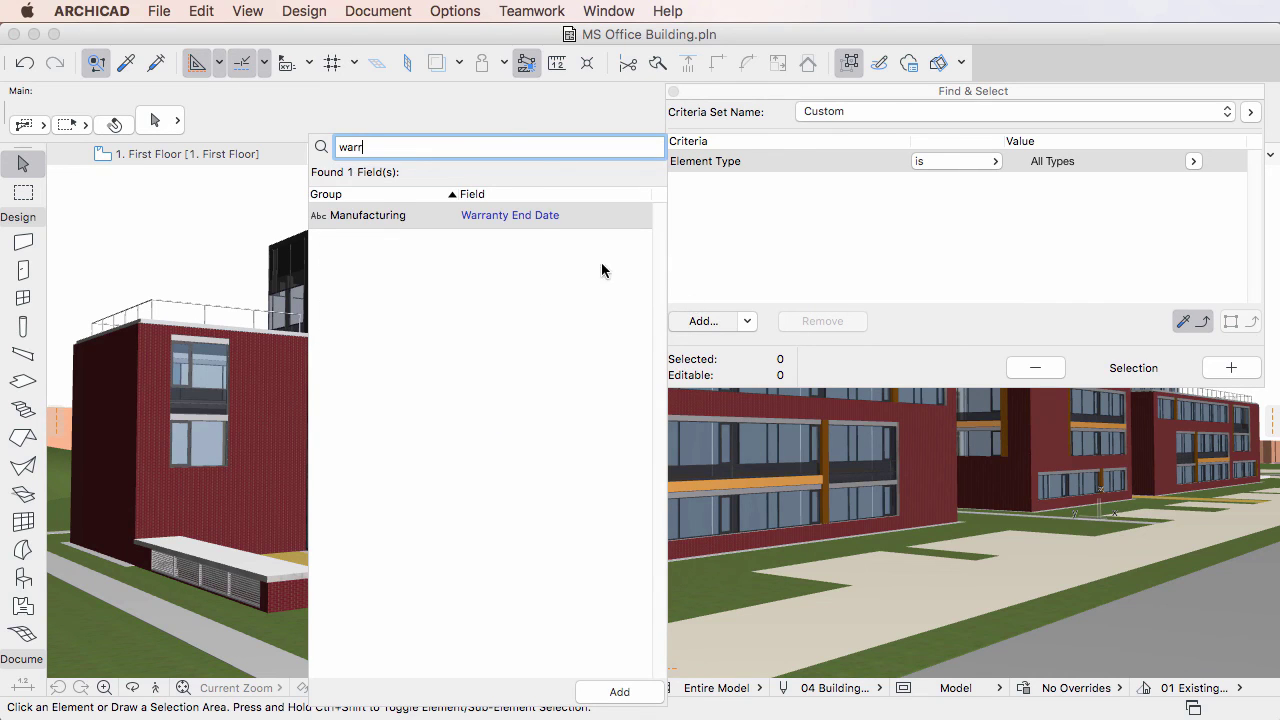
double_click(549, 217)
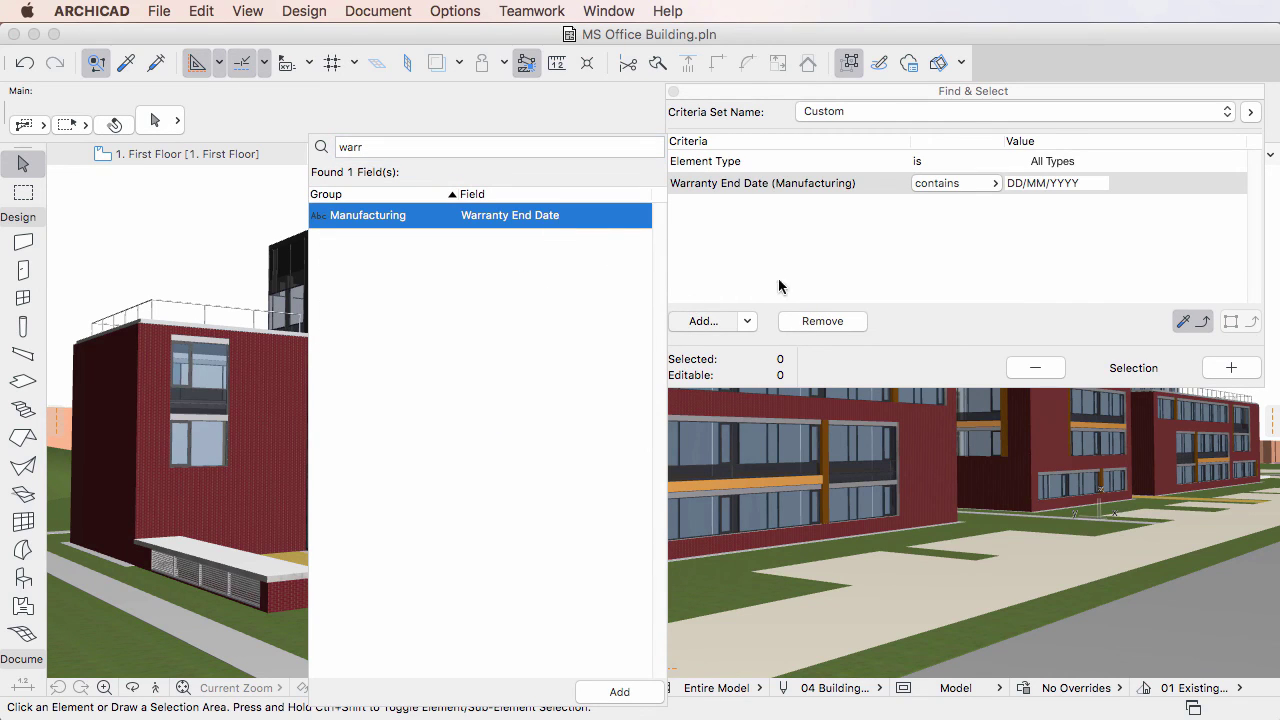
click(971, 183)
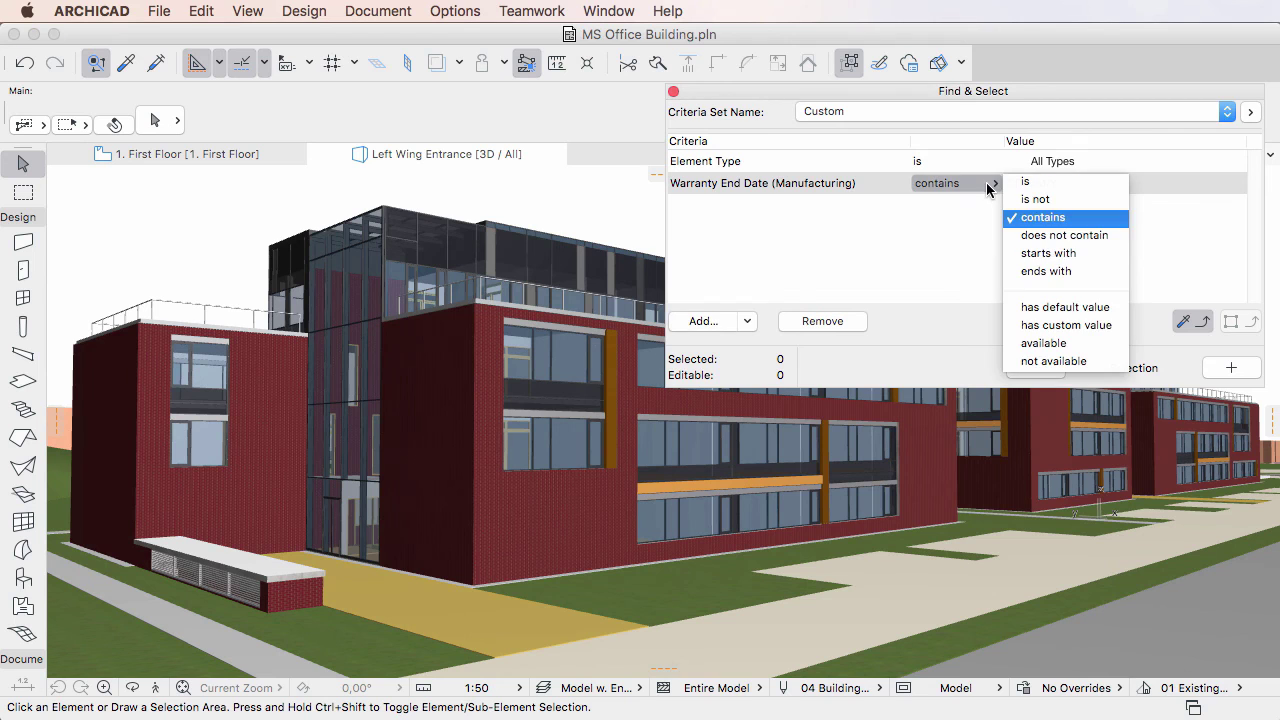
click(1087, 347)
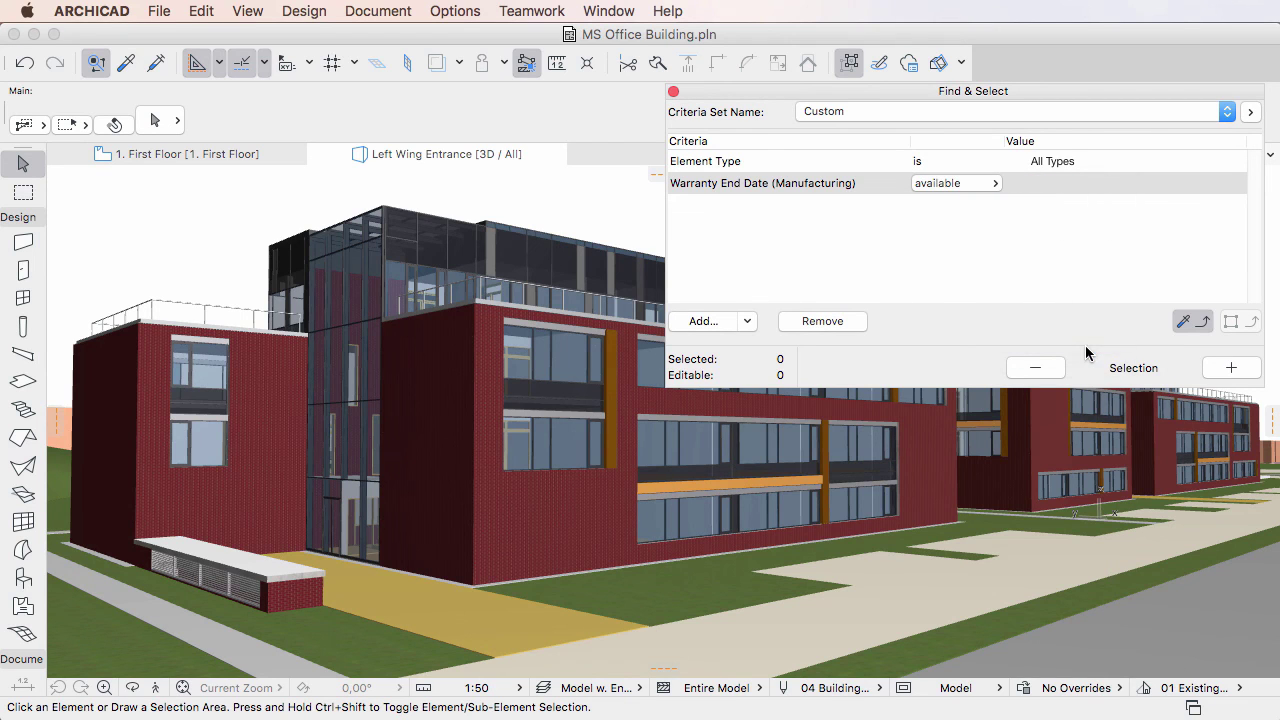